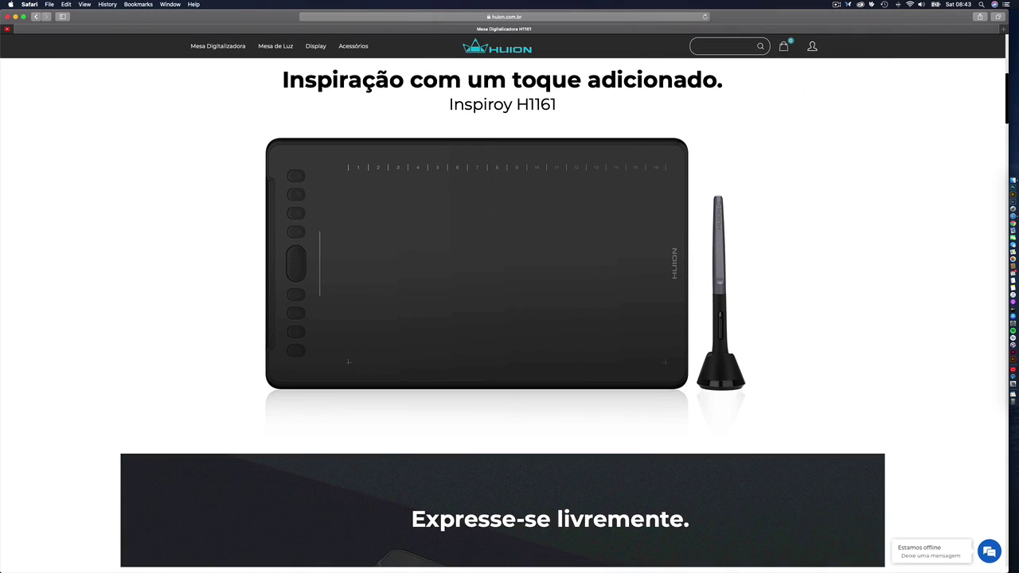
- Look through the Inspiroy H1161 product page, including its work area and Android support sections
{"action": "scroll", "coordinate": [509, 318], "scroll_direction": "down", "scroll_amount": 2}
{"action": "scroll", "coordinate": [510, 318], "scroll_direction": "down", "scroll_amount": 12}
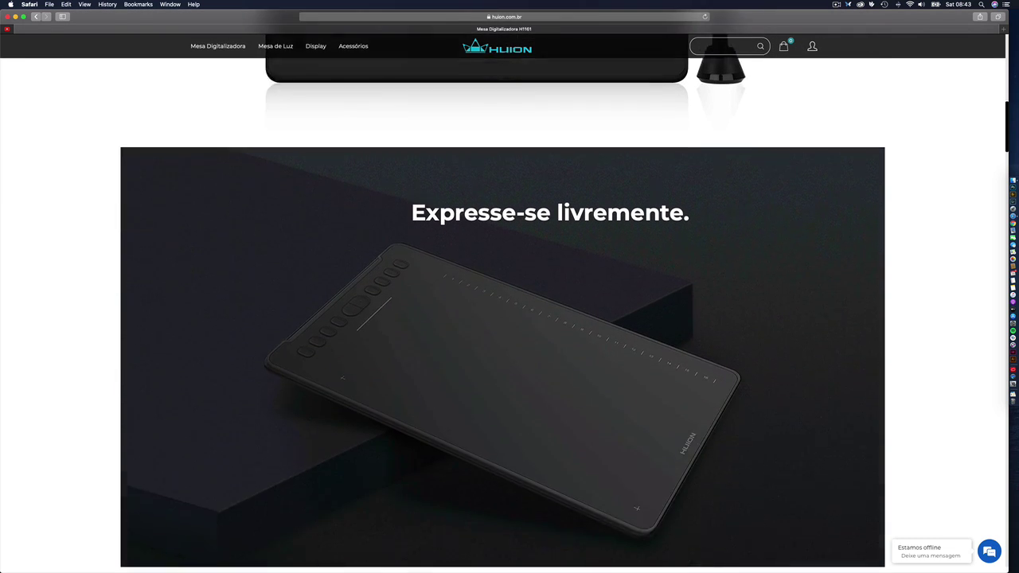
{"action": "scroll", "coordinate": [509, 318], "scroll_direction": "down", "scroll_amount": 10}
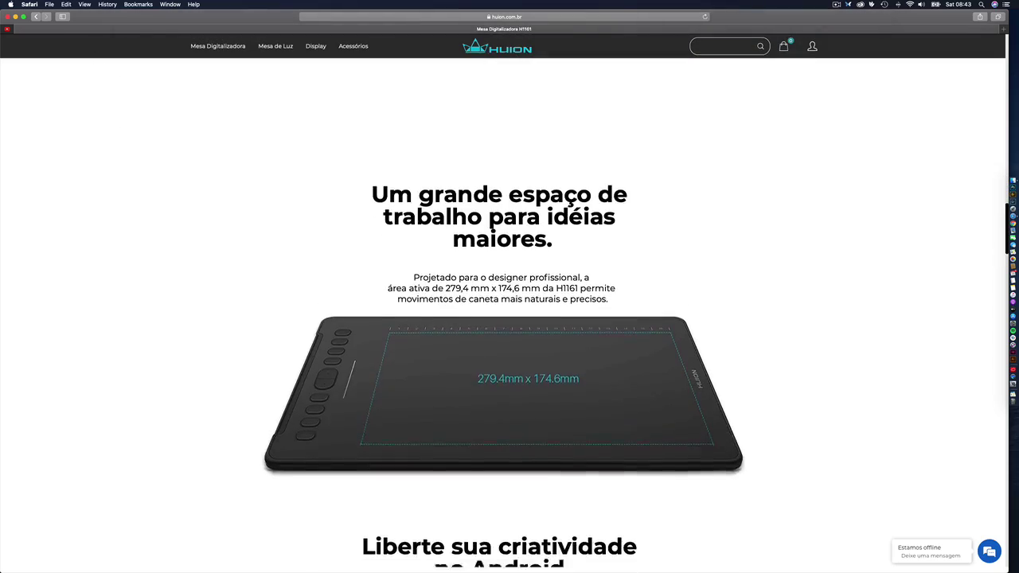
{"action": "scroll", "coordinate": [509, 318], "scroll_direction": "down", "scroll_amount": 15}
{"action": "scroll", "coordinate": [509, 318], "scroll_direction": "down", "scroll_amount": 10}
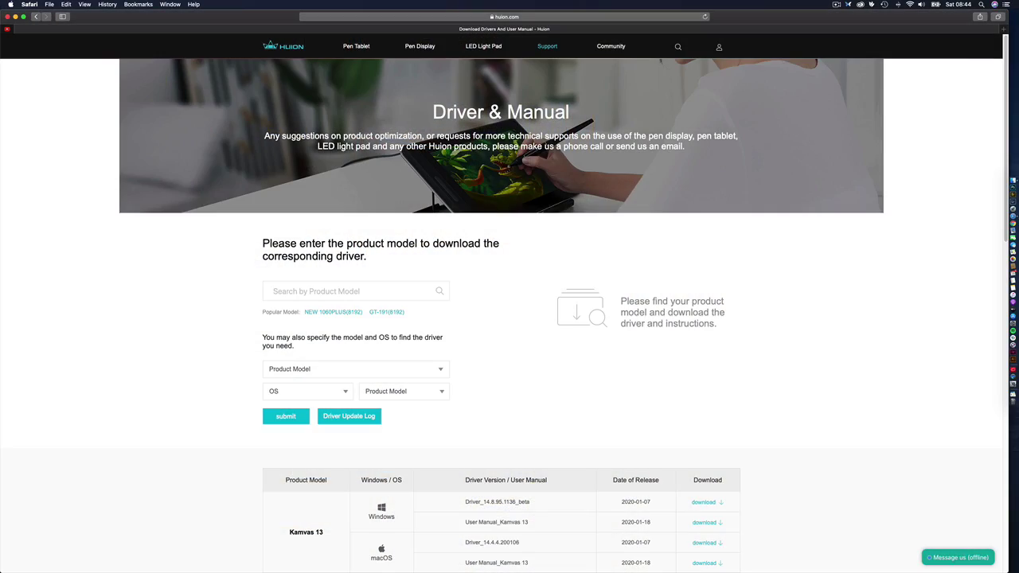
- Choose H1161 as the product model on the Driver & Manual download page
{"action": "left_click", "coordinate": [356, 369]}
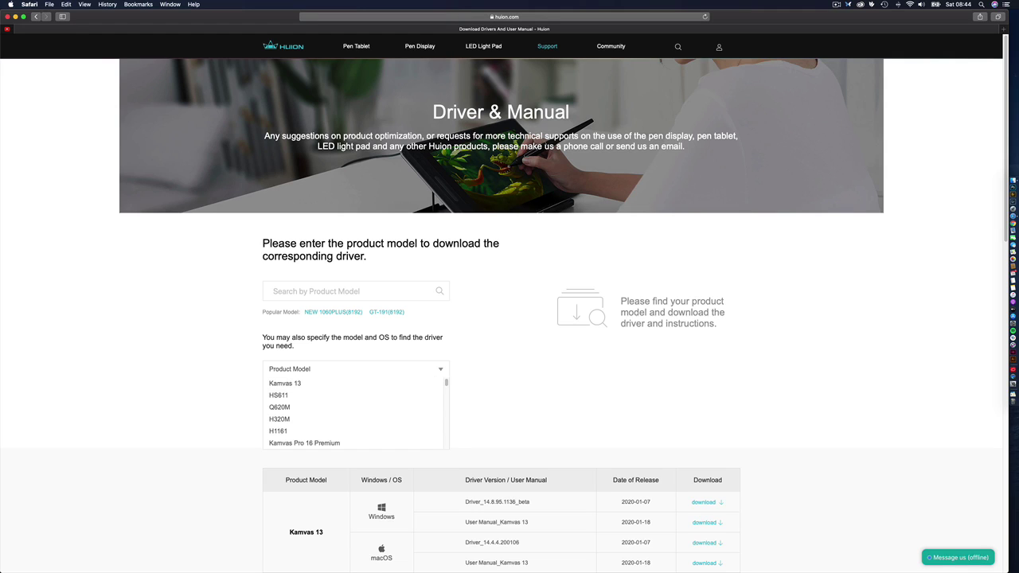
{"action": "key", "text": "Down"}
{"action": "key", "text": "Down"}
{"action": "key", "text": "Down"}
{"action": "key", "text": "Down"}
{"action": "key", "text": "Down"}
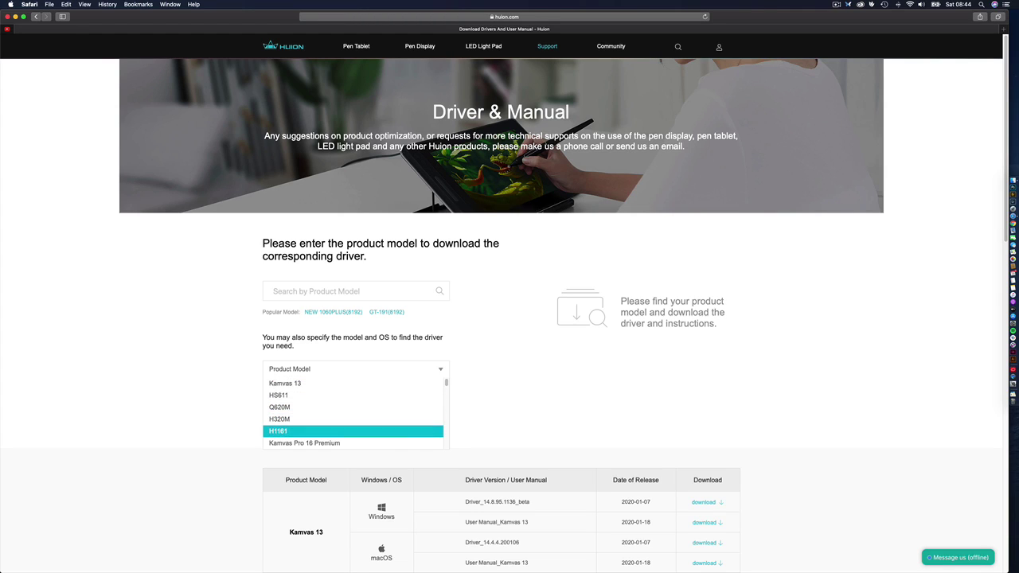
{"action": "key", "text": "Return"}
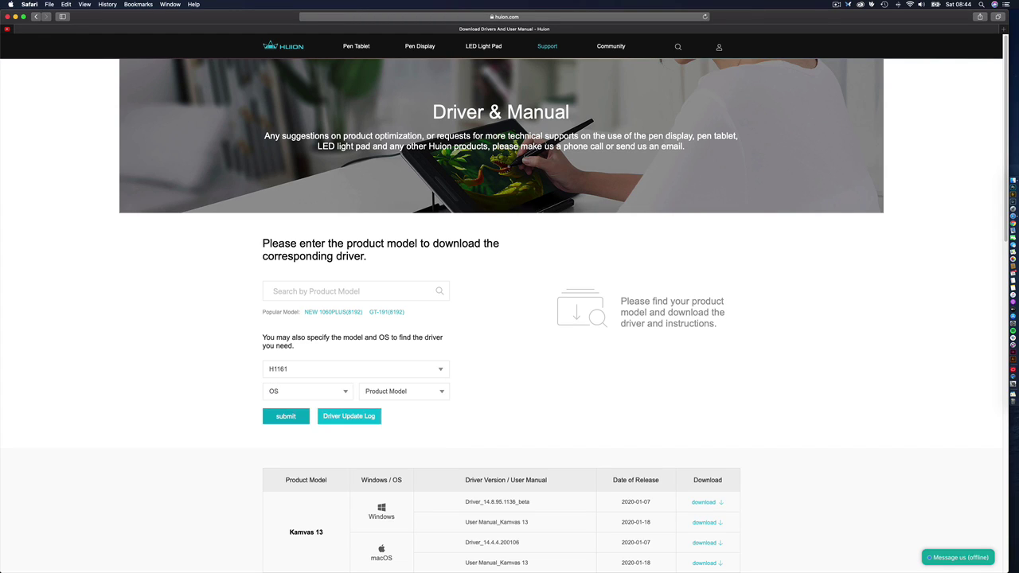
- Set the operating system to macOS and the download type to Driver, and submit the driver search
{"action": "key", "text": "Tab"}
{"action": "key", "text": "Down"}
{"action": "key", "text": "Down"}
{"action": "key", "text": "Return"}
{"action": "key", "text": "Tab"}
{"action": "key", "text": "Down"}
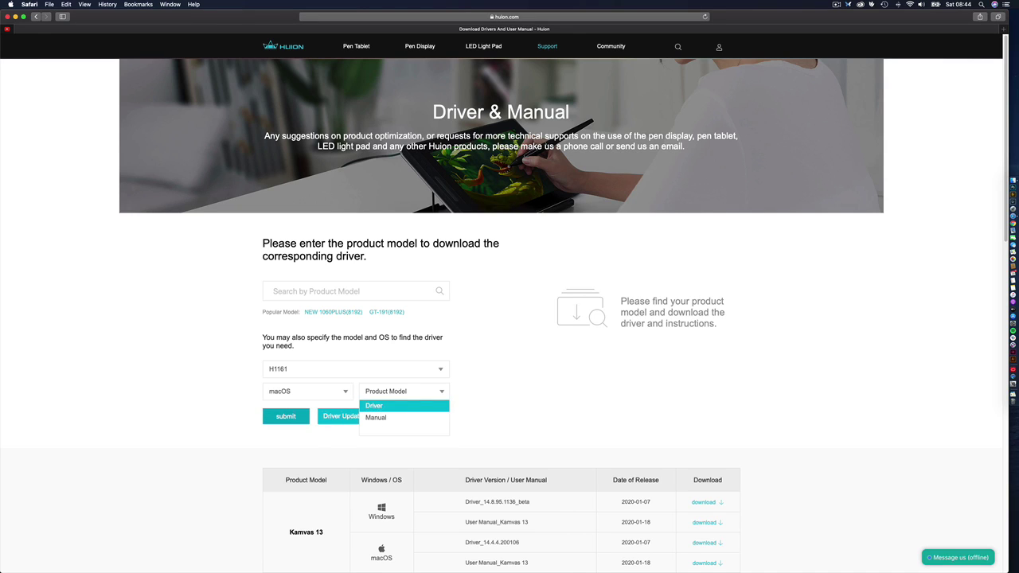
{"action": "key", "text": "Return"}
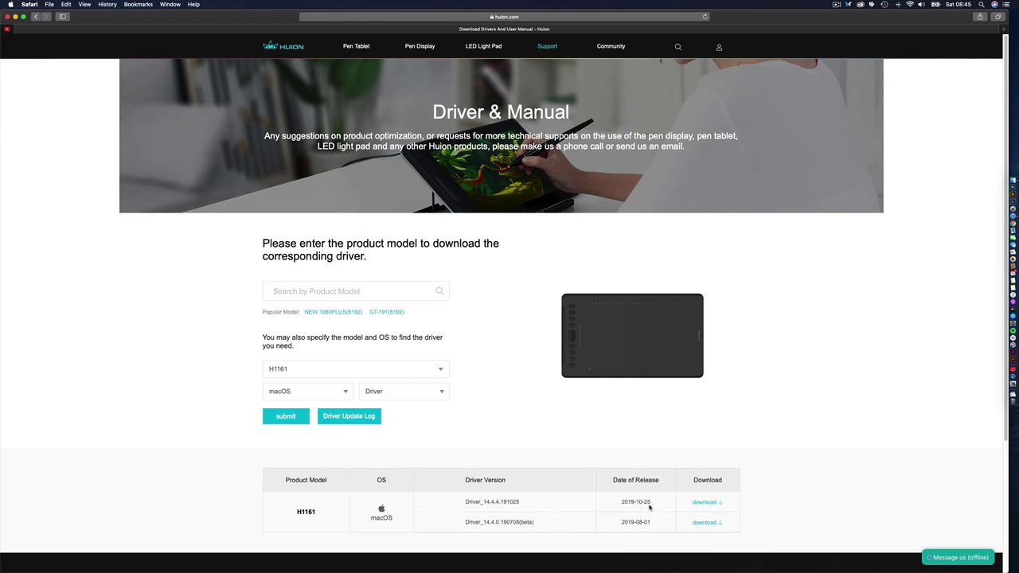
- Download Driver_14.4.4.191025 for the H1161 and open the Downloads folder in Finder
{"action": "left_click", "coordinate": [704, 506]}
{"action": "left_click", "coordinate": [1013, 395]}
{"action": "left_click", "coordinate": [917, 419]}
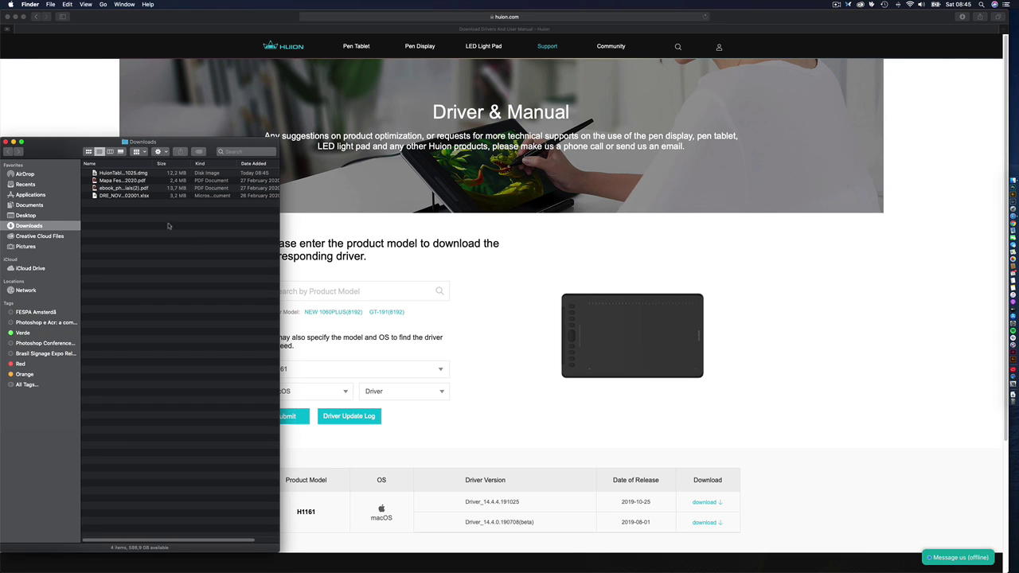
- Widen the Downloads window, open the HuionTablet_MacDriver_v14.4.4.191025.dmg disk image and copy HuionTablet into Applications
{"action": "left_click_drag", "start_coordinate": [56, 148], "coordinate": [267, 116]}
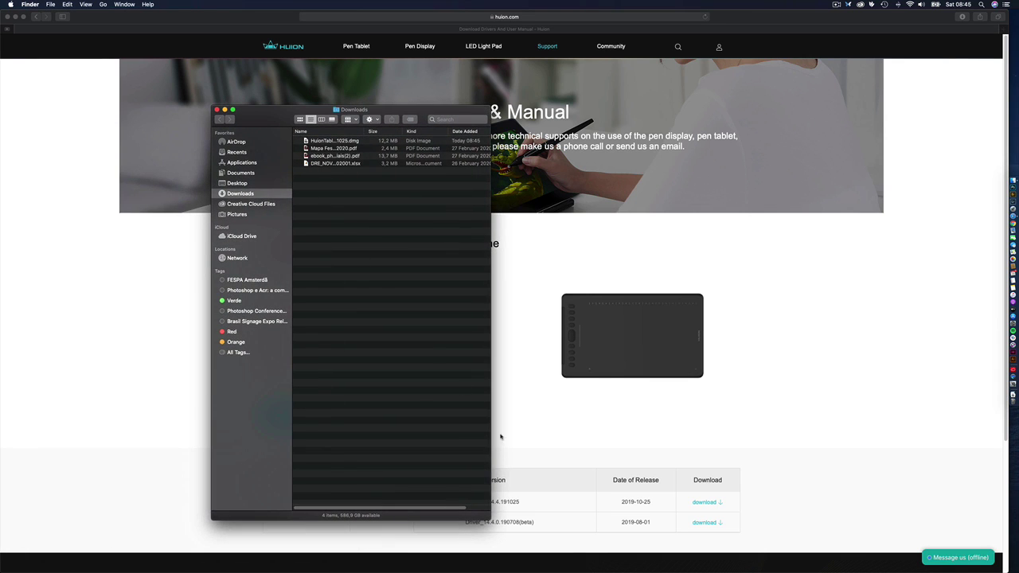
{"action": "left_click_drag", "start_coordinate": [487, 519], "coordinate": [576, 304]}
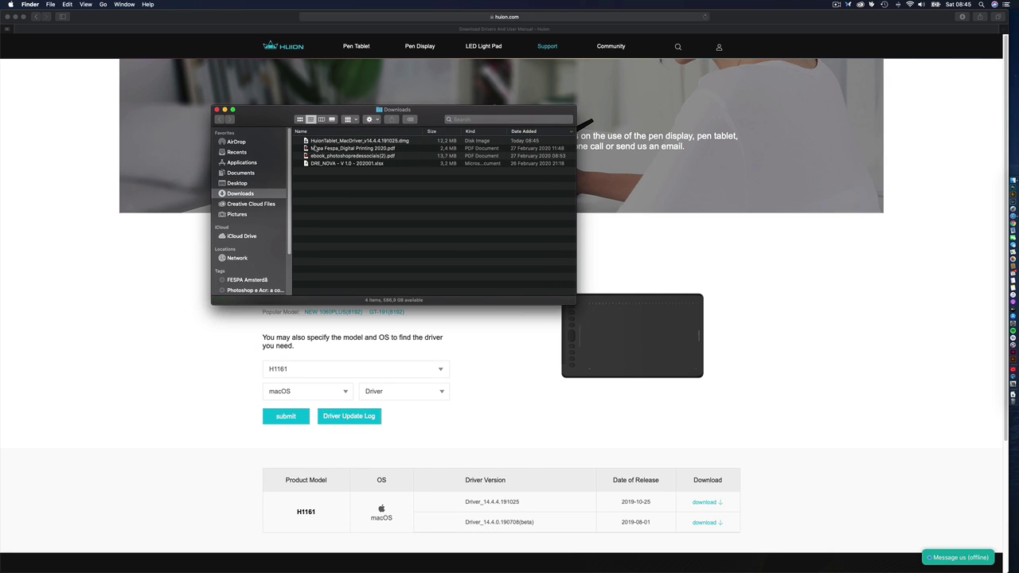
{"action": "double_click", "coordinate": [317, 141]}
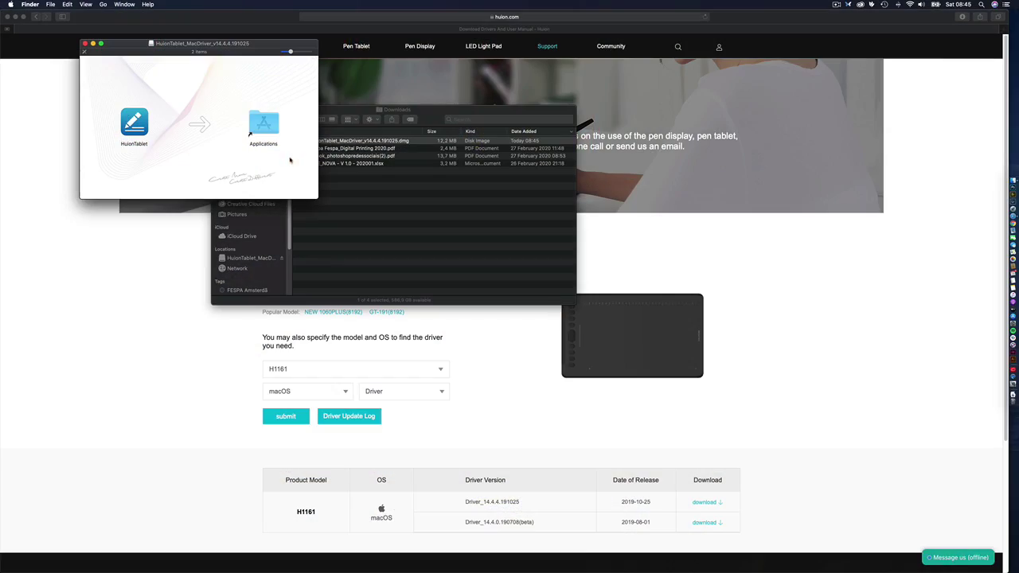
{"action": "left_click_drag", "start_coordinate": [135, 121], "coordinate": [269, 124]}
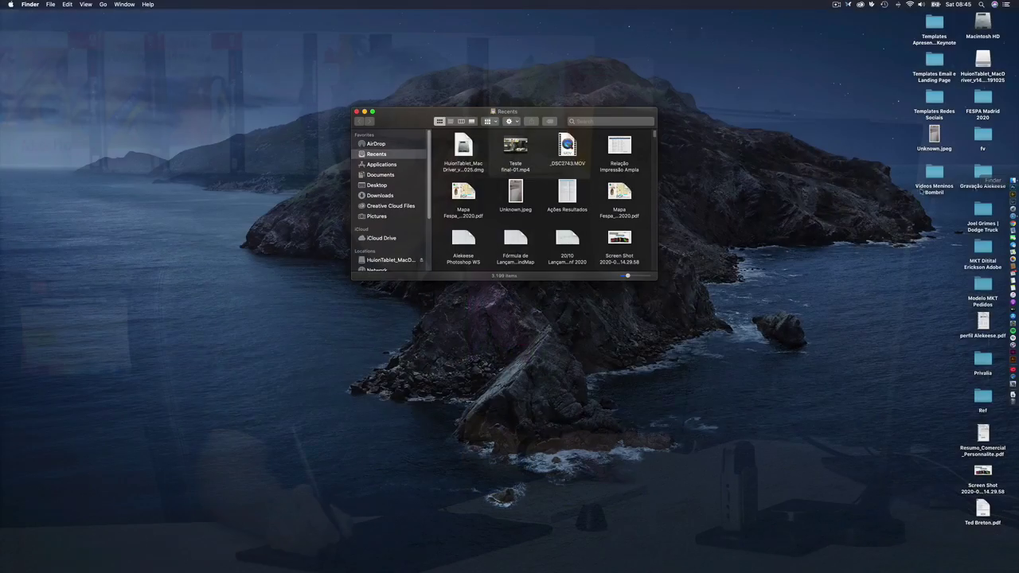
- Launch HuionTablet from the Applications folder and view the express key assignments in the Press Keys settings
{"action": "key", "text": "super+shift+a"}
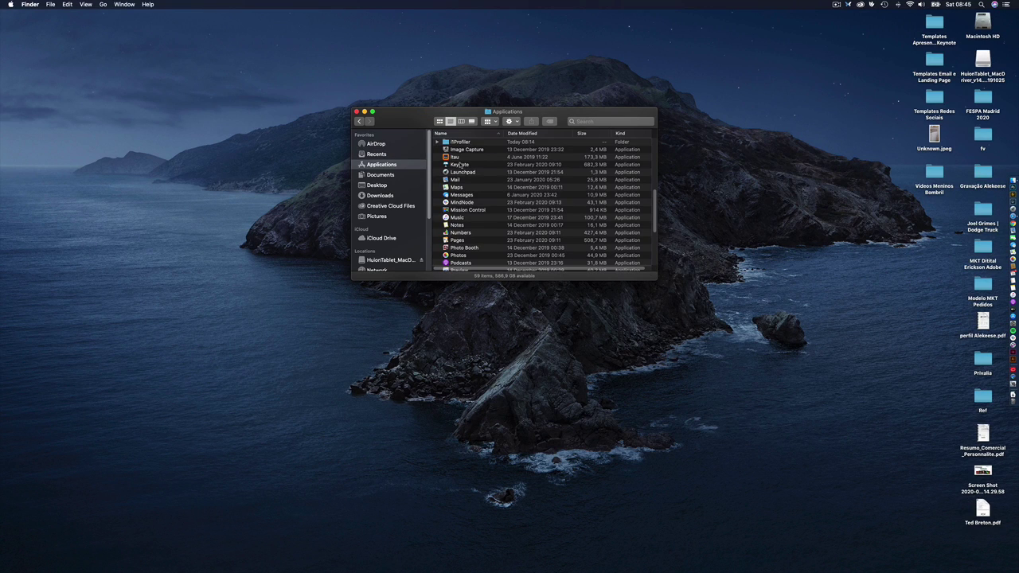
{"action": "type", "text": "hu"}
{"action": "key", "text": "super+o"}
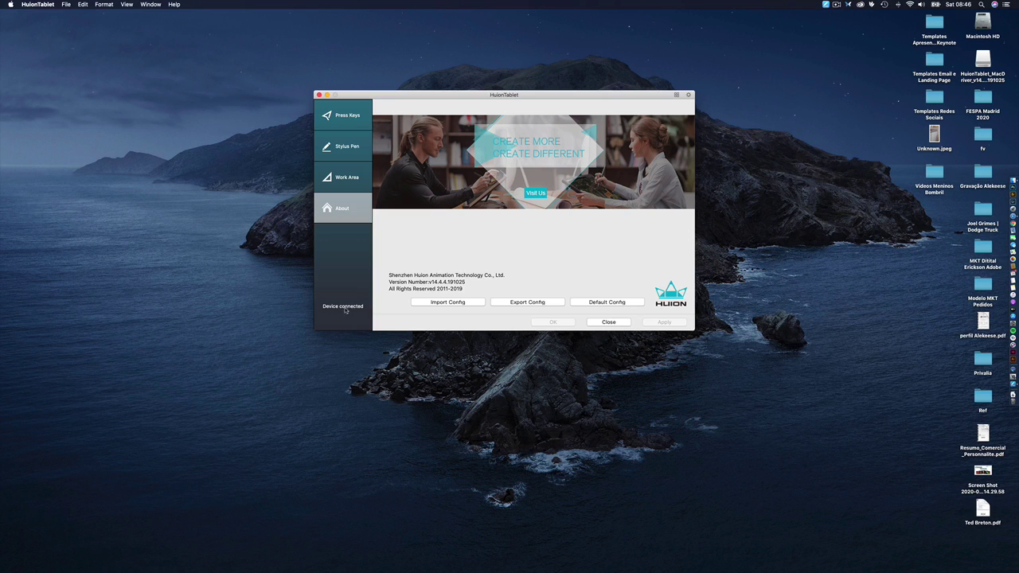
{"action": "left_click", "coordinate": [350, 119]}
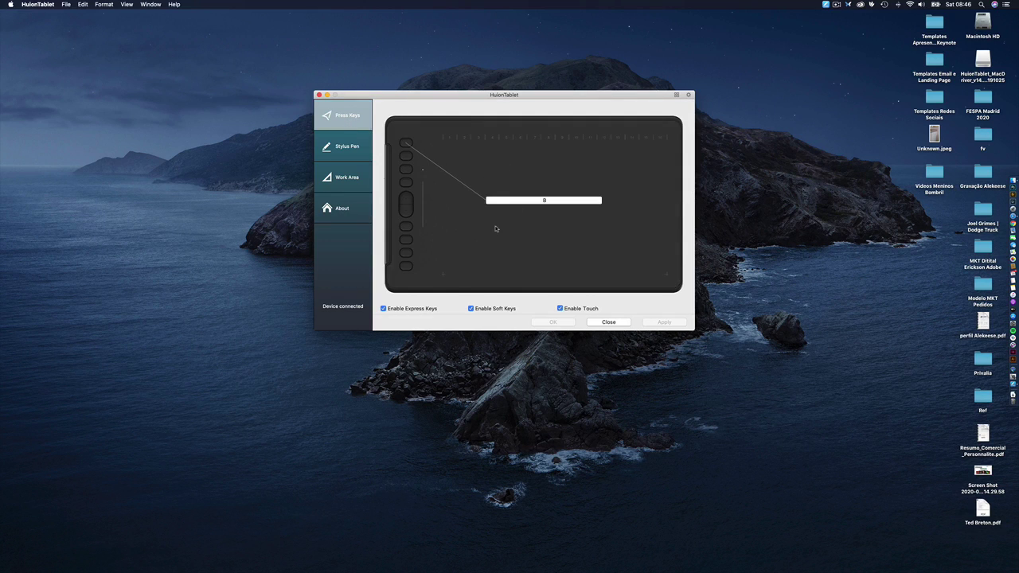
{"action": "left_click", "coordinate": [406, 156]}
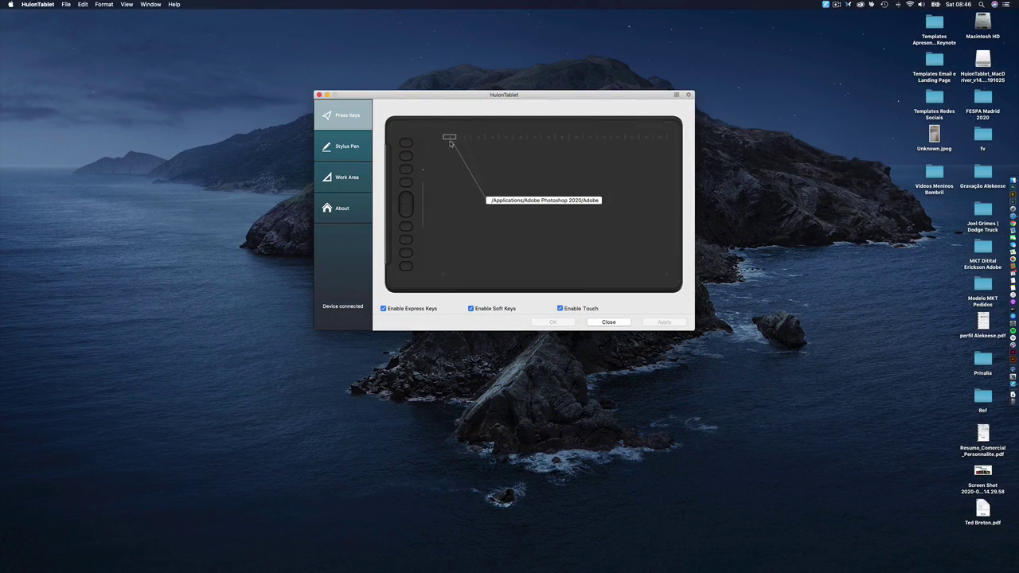
- Assign the Adobe Photoshop 2020 application as the shell program of the first soft key and apply the change
{"action": "left_click", "coordinate": [533, 202]}
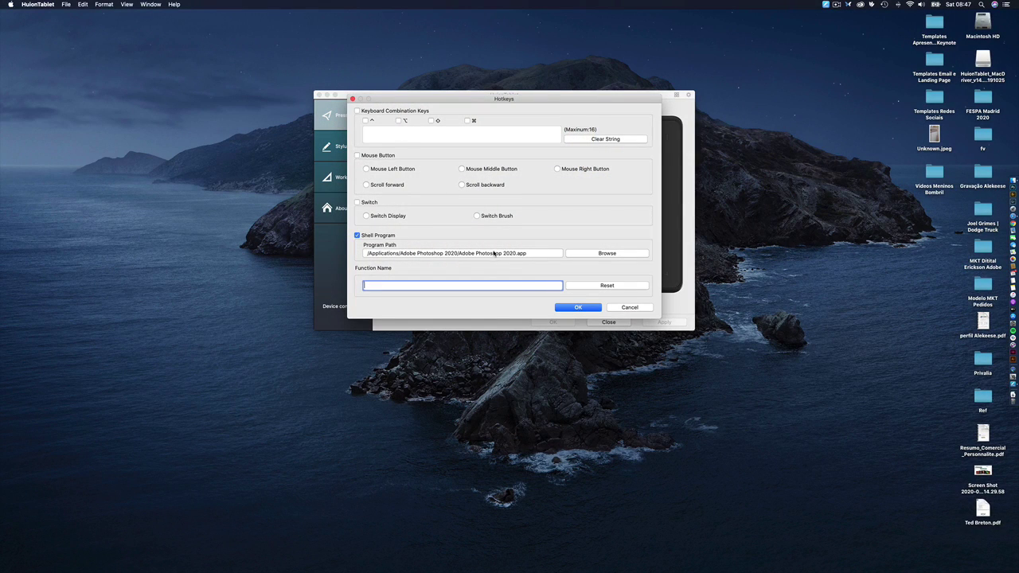
{"action": "left_click", "coordinate": [623, 254]}
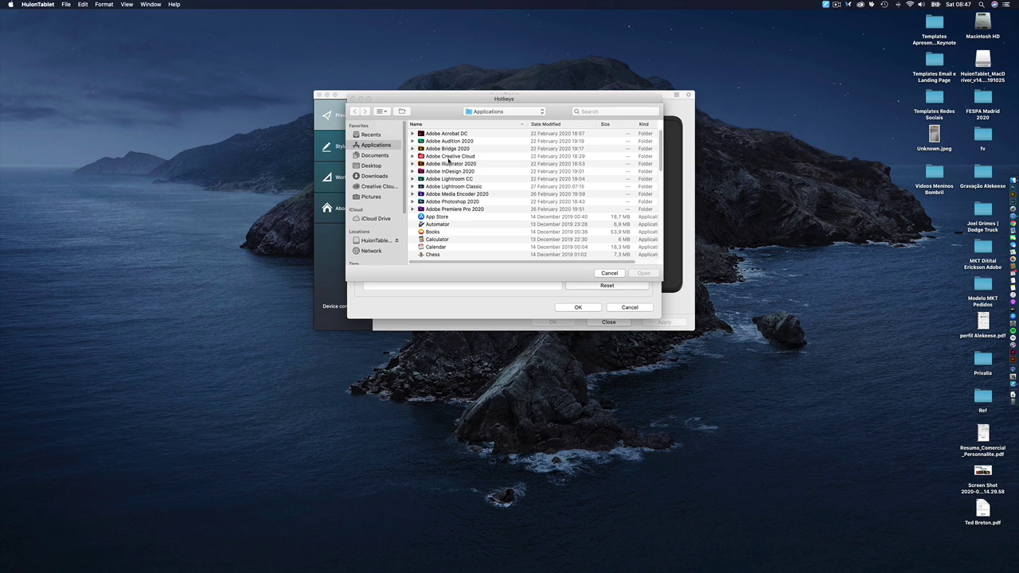
{"action": "double_click", "coordinate": [440, 204]}
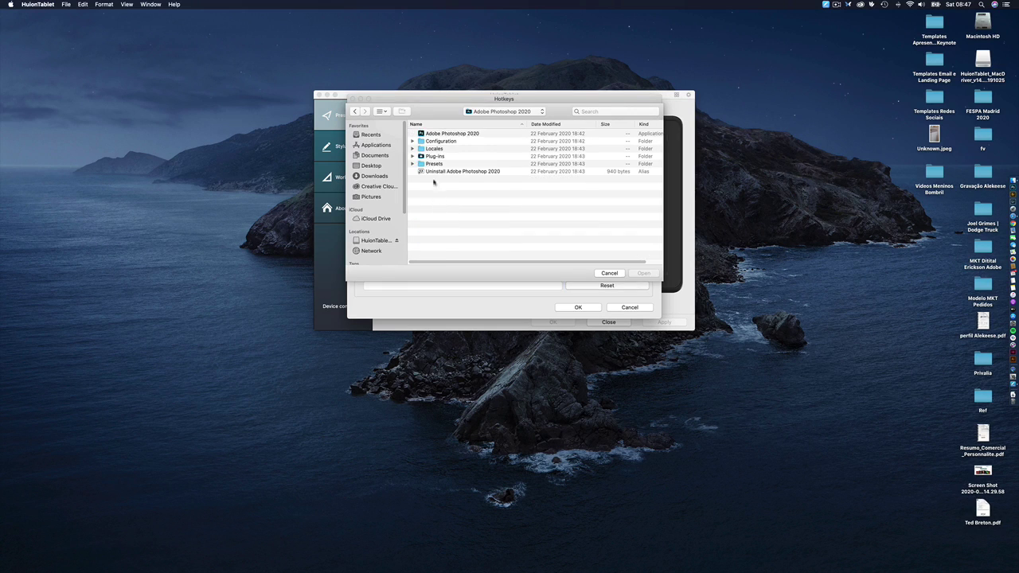
{"action": "left_click", "coordinate": [458, 135]}
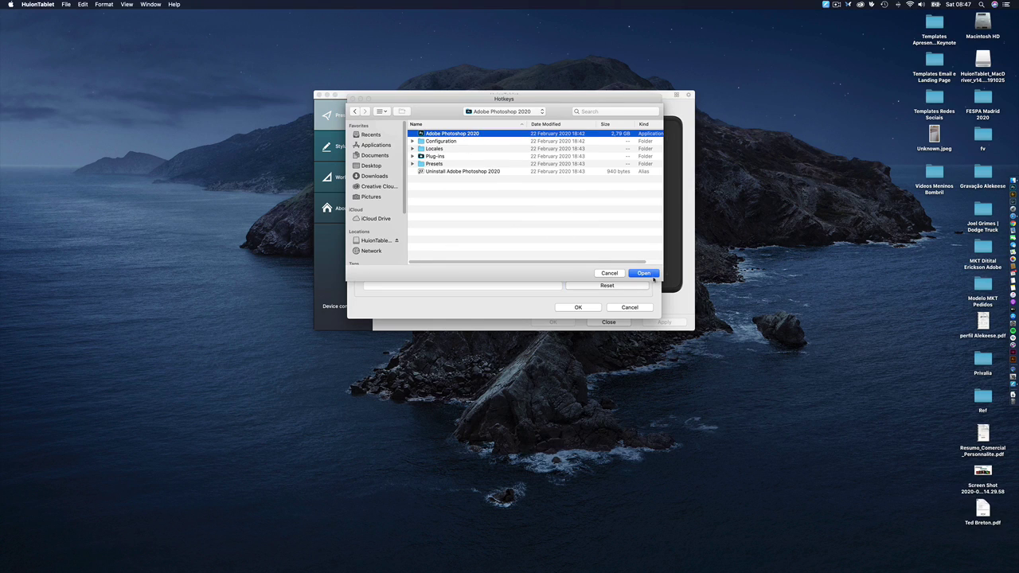
{"action": "left_click", "coordinate": [644, 274]}
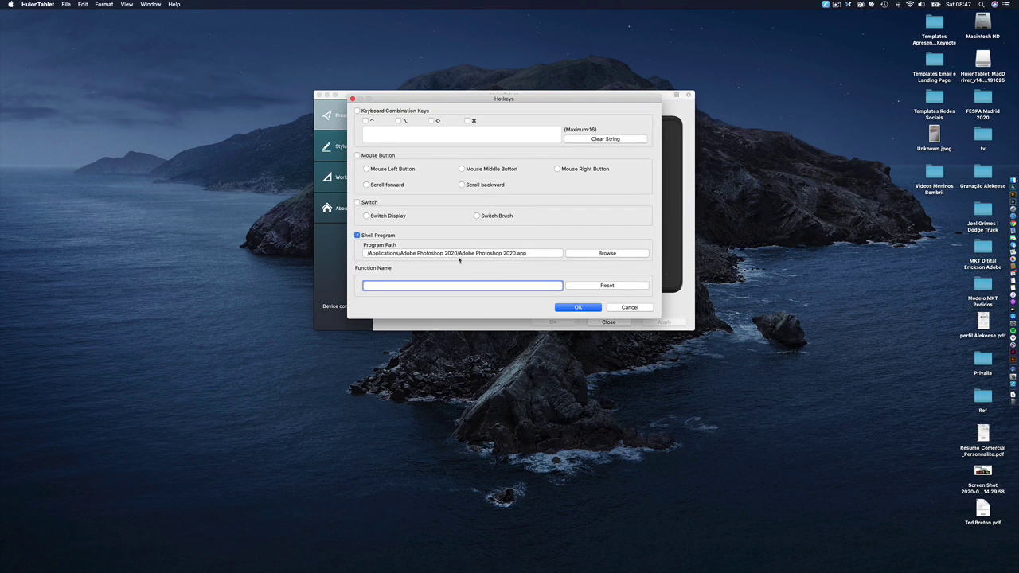
{"action": "left_click", "coordinate": [582, 308]}
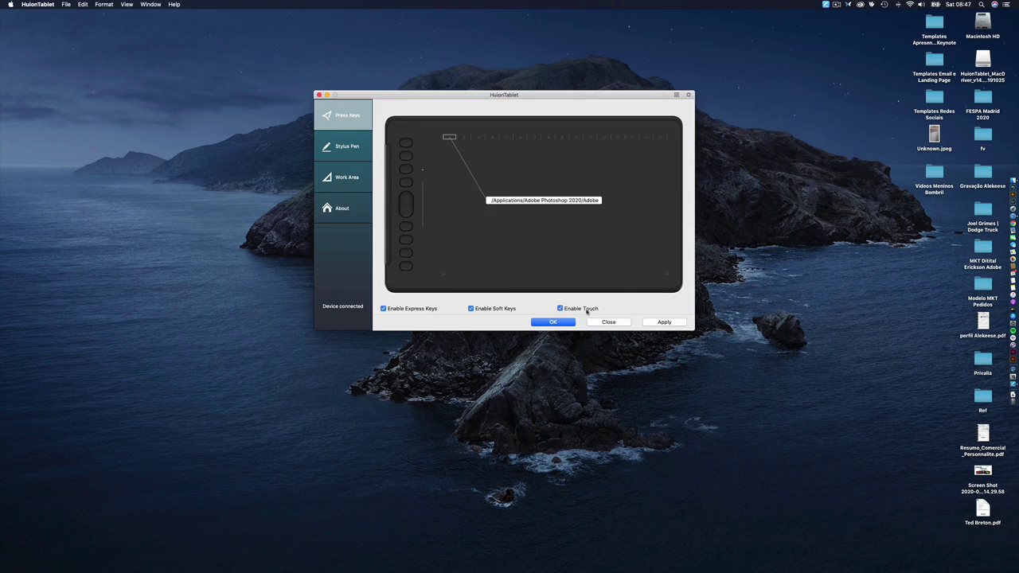
{"action": "left_click", "coordinate": [665, 322]}
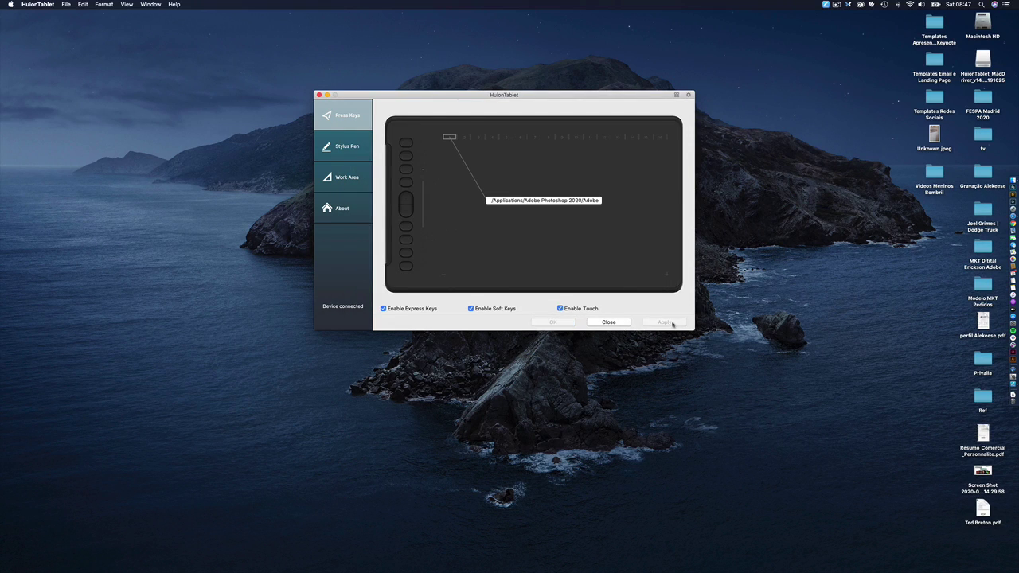
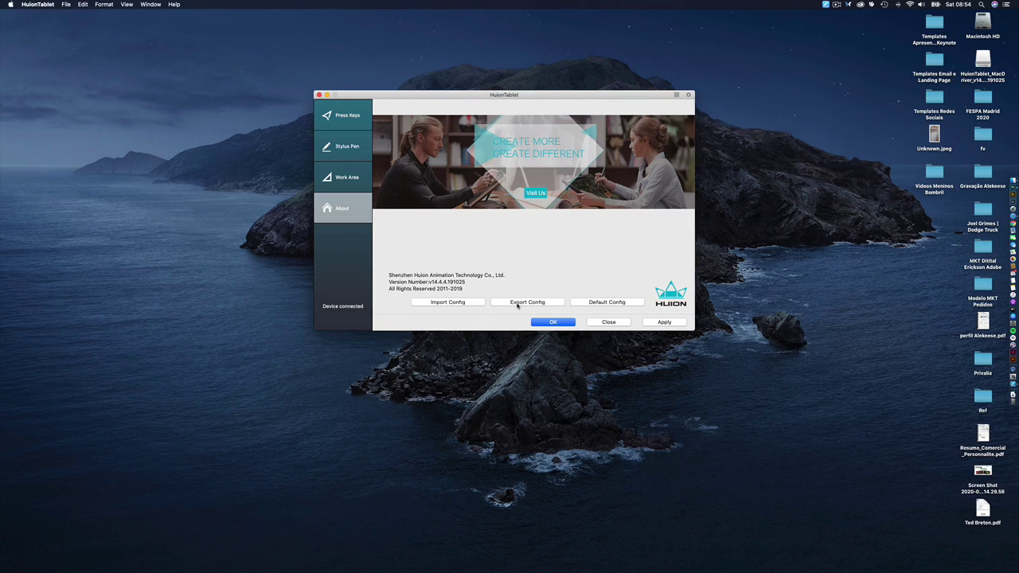
- Export the tablet configuration to the 2010 preferences folder in Documents, naming the file with the owner's name followed by Huion
{"action": "left_click", "coordinate": [524, 302]}
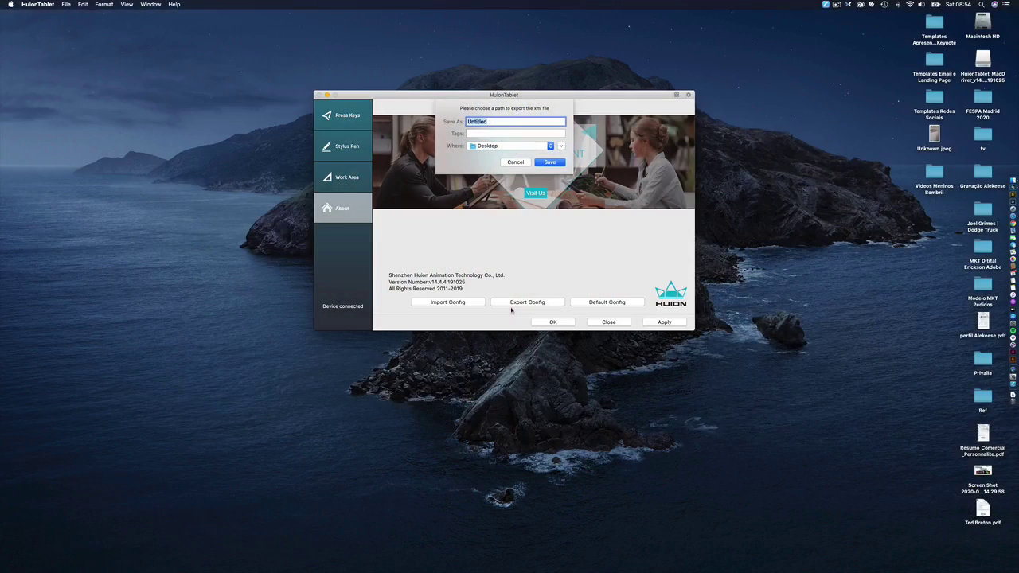
{"action": "type", "text": "Alekeese"}
{"action": "left_click", "coordinate": [562, 146]}
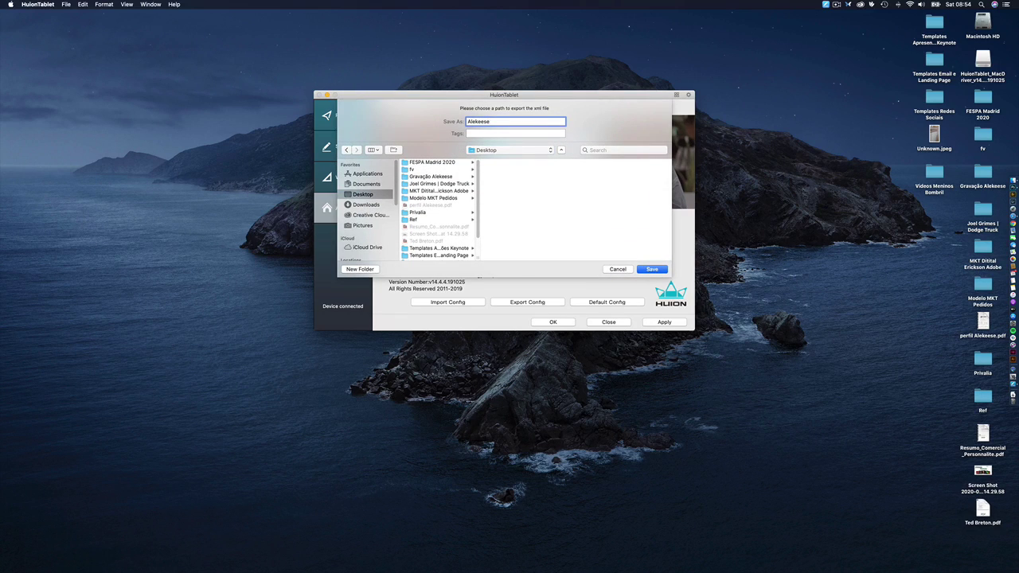
{"action": "left_click", "coordinate": [366, 184]}
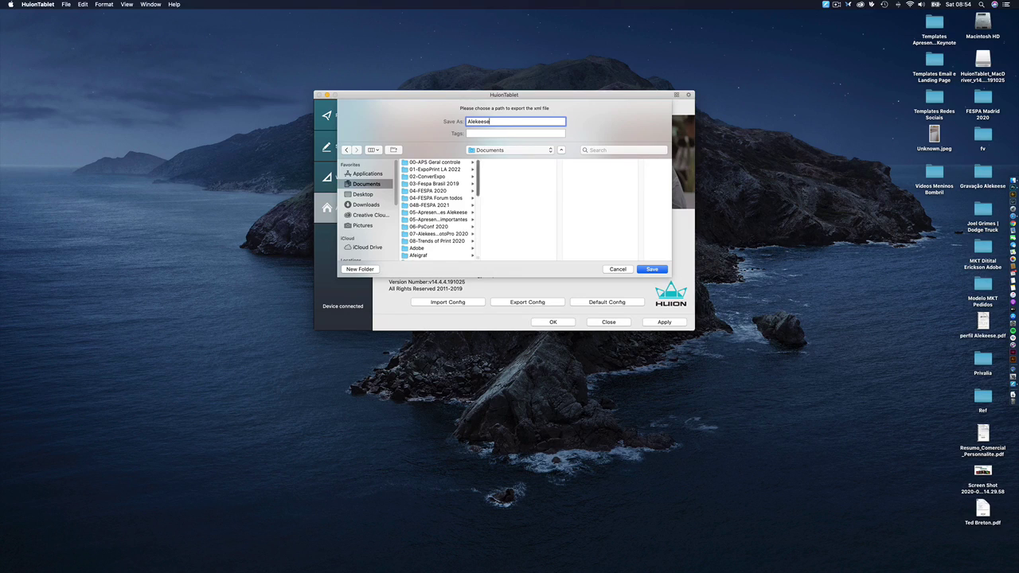
{"action": "scroll", "coordinate": [438, 209], "scroll_direction": "down", "scroll_amount": 10}
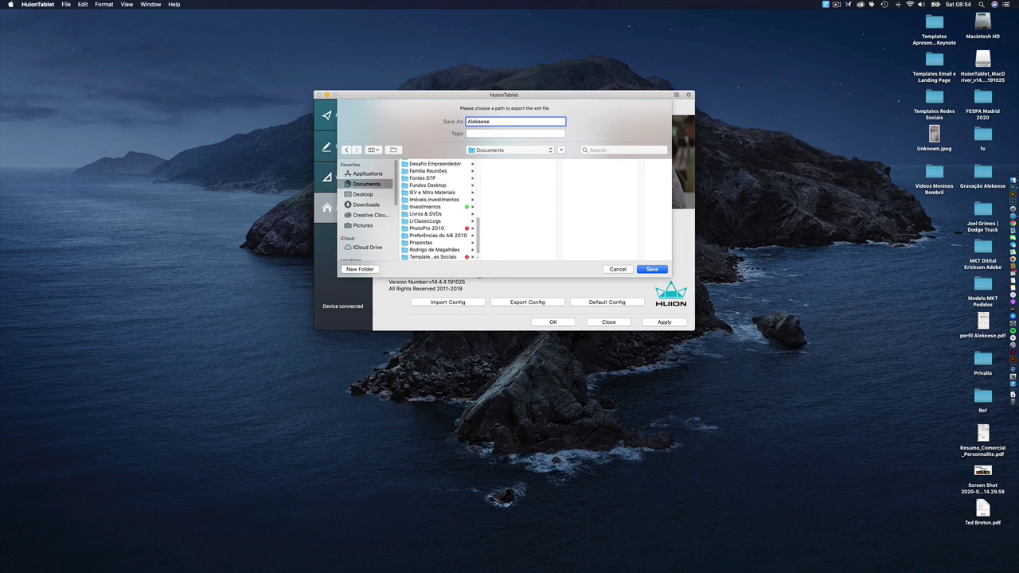
{"action": "left_click", "coordinate": [438, 236]}
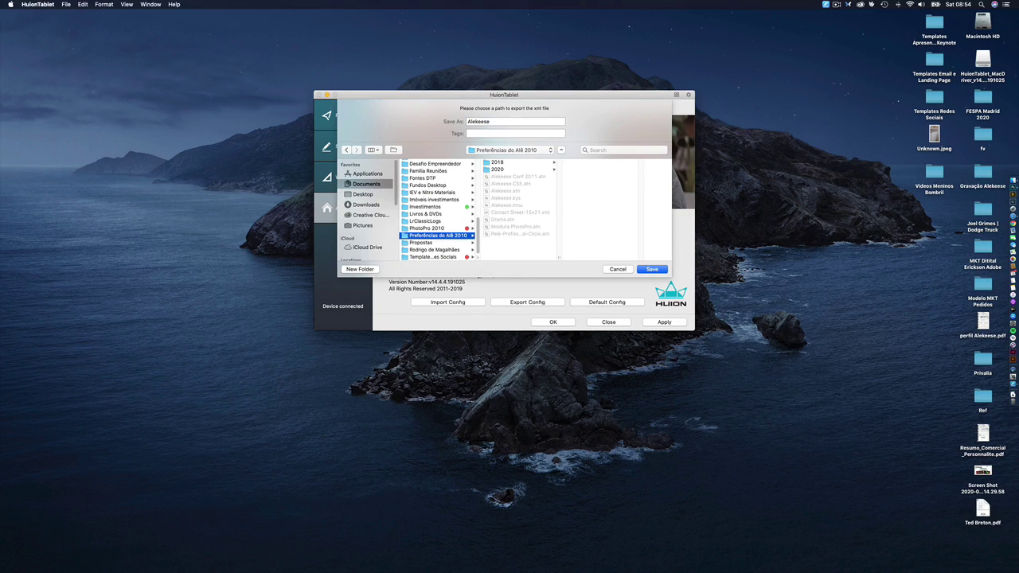
{"action": "left_click", "coordinate": [516, 121]}
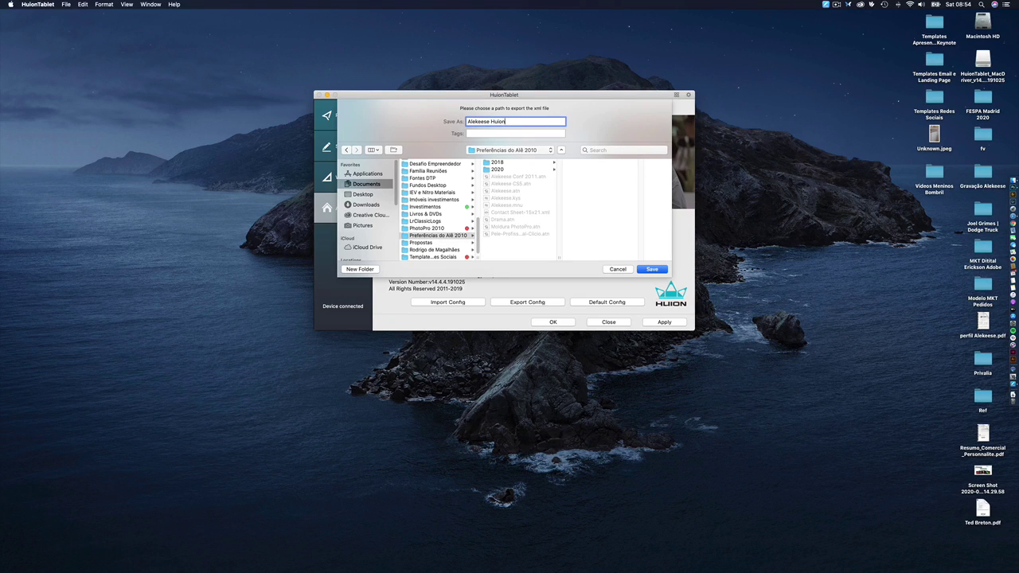
{"action": "type", "text": "Huion"}
{"action": "key", "text": "Return"}
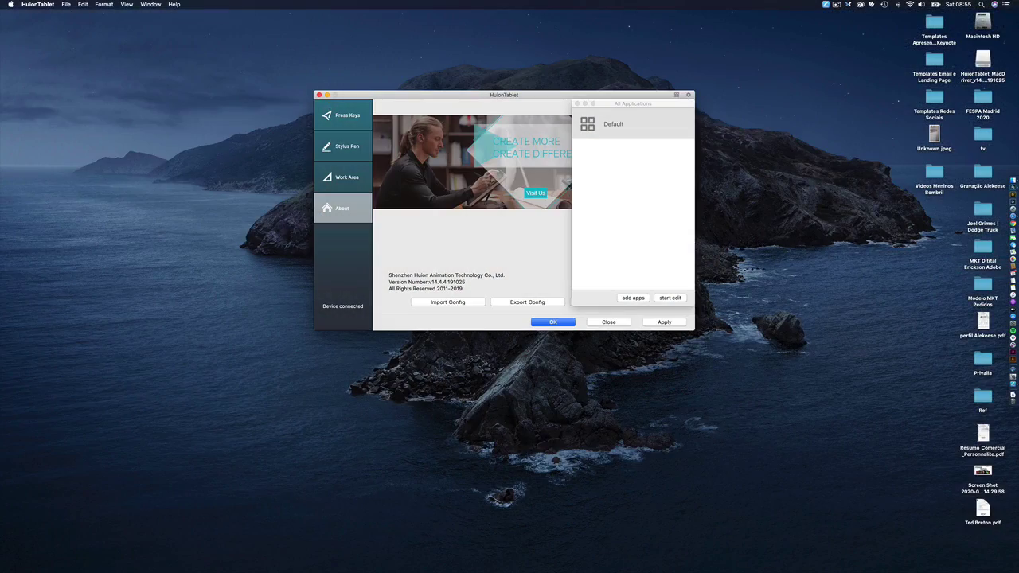
- Add the Adobe Photoshop 2020 app from its Applications folder to the tablet driver's per-application list
{"action": "left_click", "coordinate": [633, 298]}
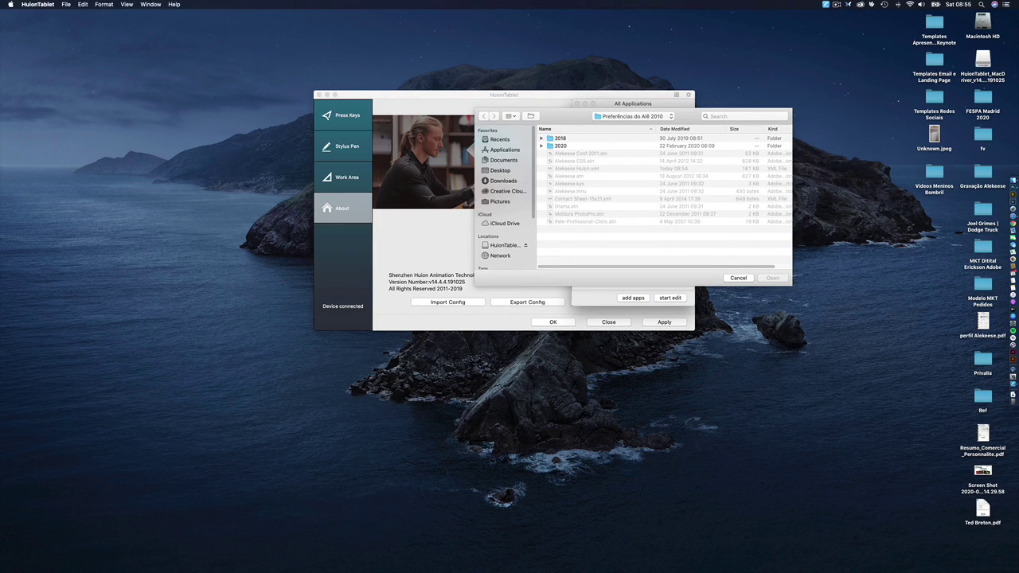
{"action": "left_click", "coordinate": [504, 149]}
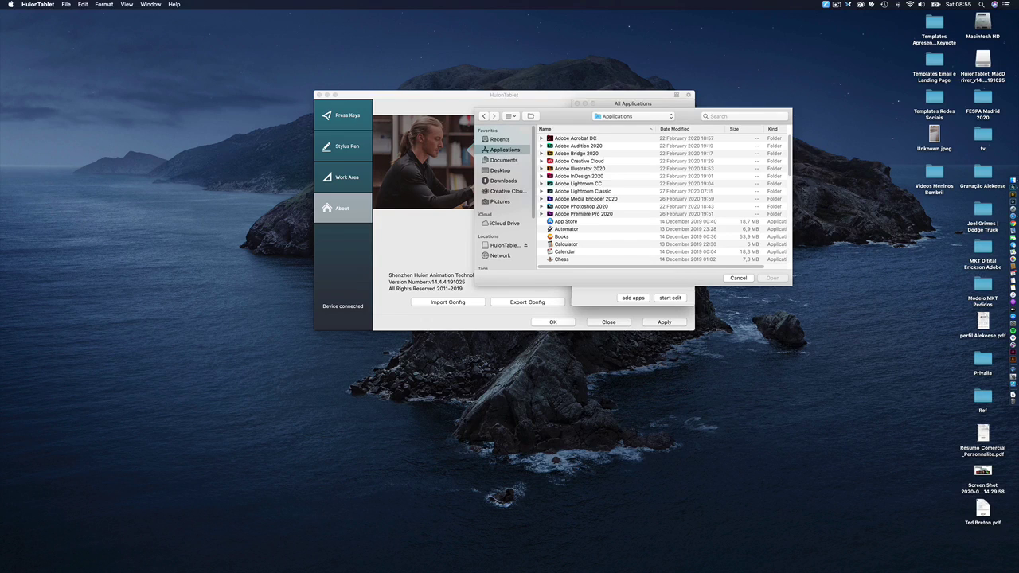
{"action": "left_click", "coordinate": [581, 206]}
{"action": "double_click", "coordinate": [581, 206]}
{"action": "left_click", "coordinate": [581, 139]}
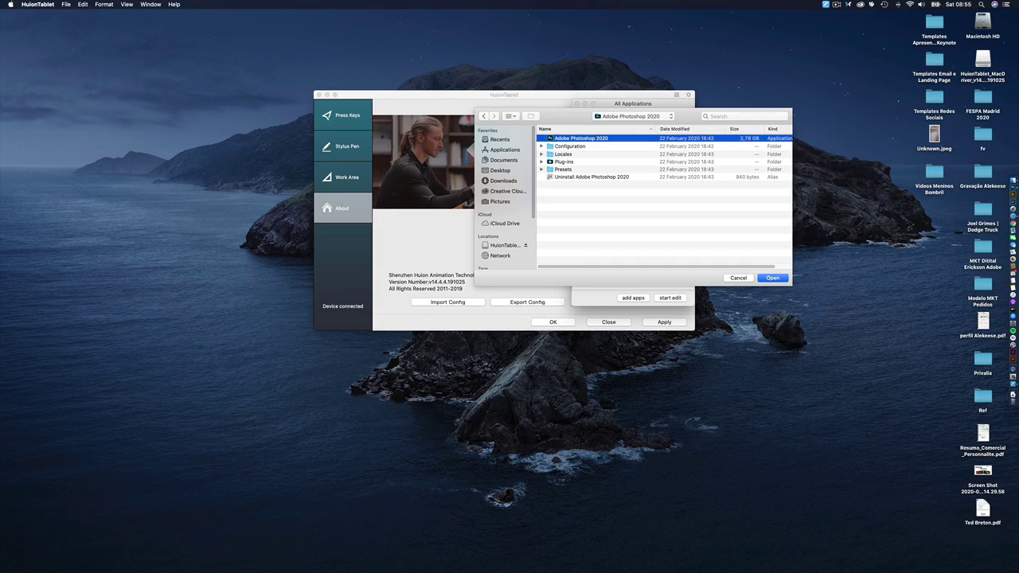
{"action": "key", "text": "Return"}
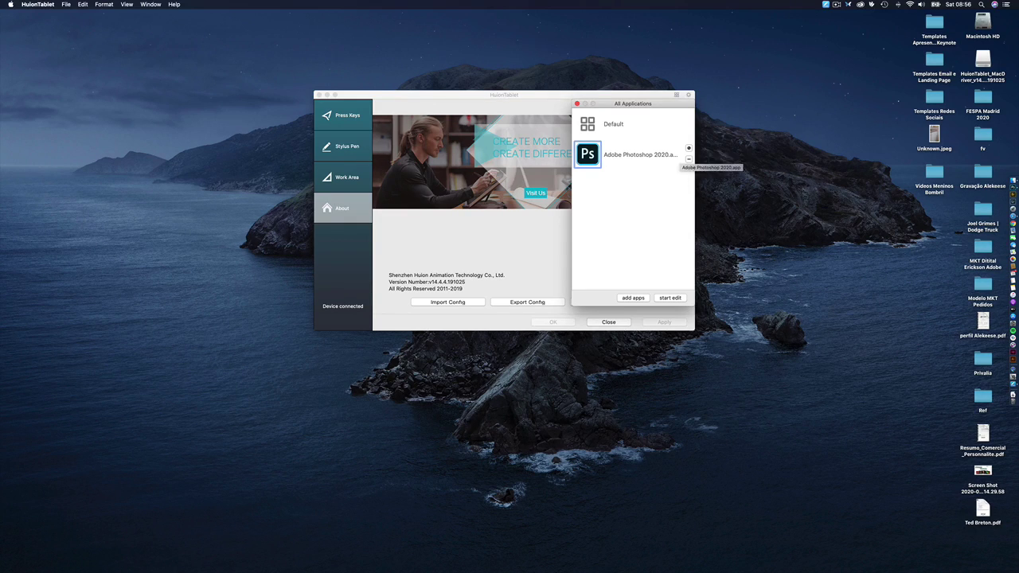
- Remove the Adobe Photoshop 2020 entry from the application list and quit HuionTablet
{"action": "left_click", "coordinate": [688, 159]}
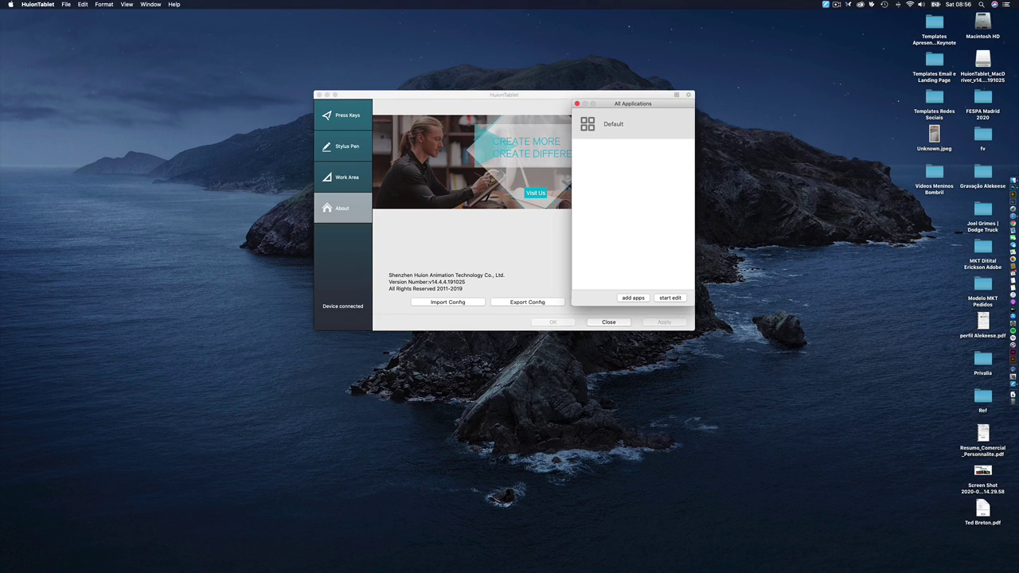
{"action": "key", "text": "Escape"}
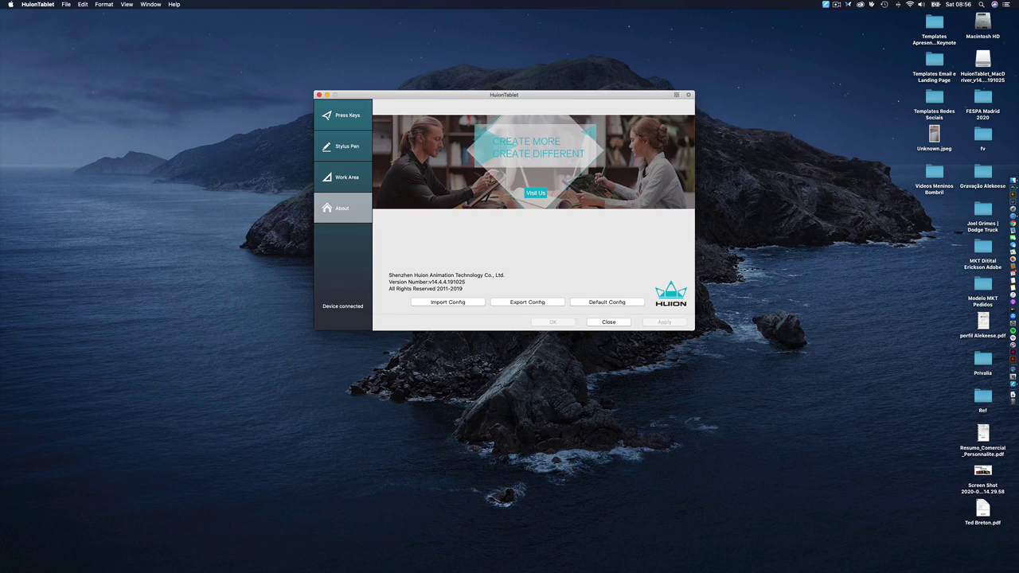
{"action": "key", "text": "super+q"}
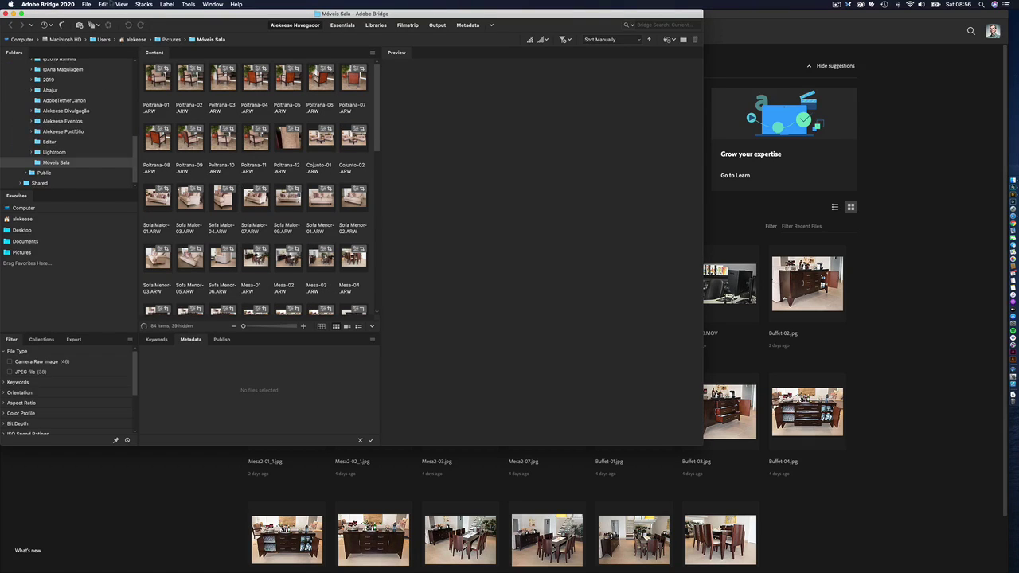
- Maximize the Bridge window, switch to Photoshop and create a 16 x 12 cm RGB document at 118,11 pixels/cm with a white background
{"action": "double_click", "coordinate": [235, 14]}
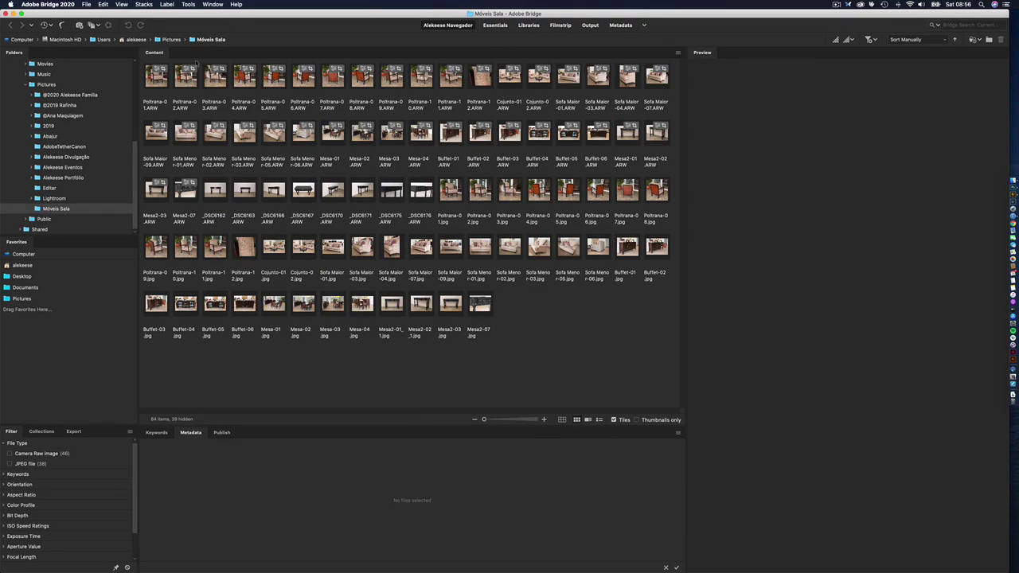
{"action": "key", "text": "super+Tab"}
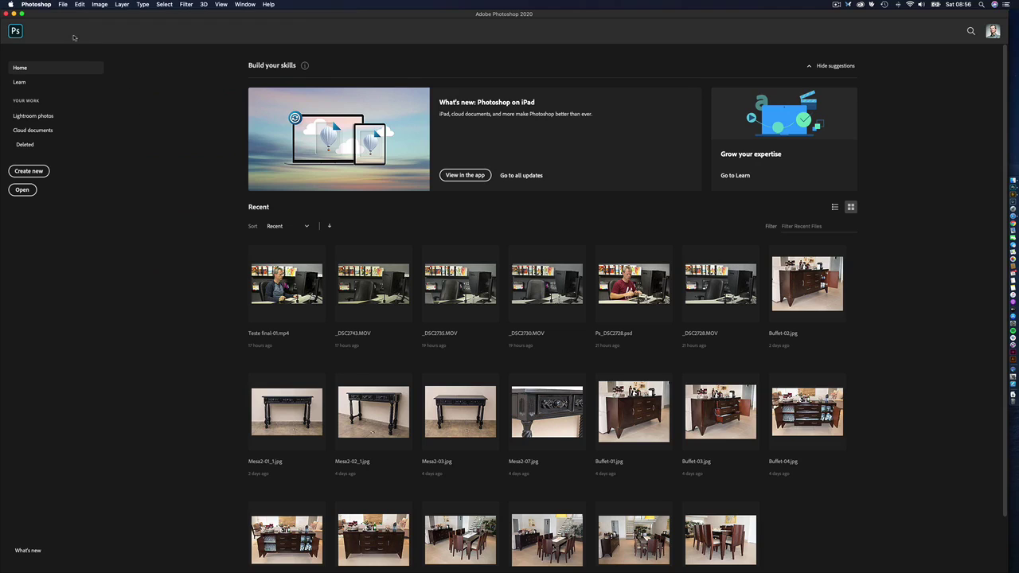
{"action": "left_click", "coordinate": [29, 171]}
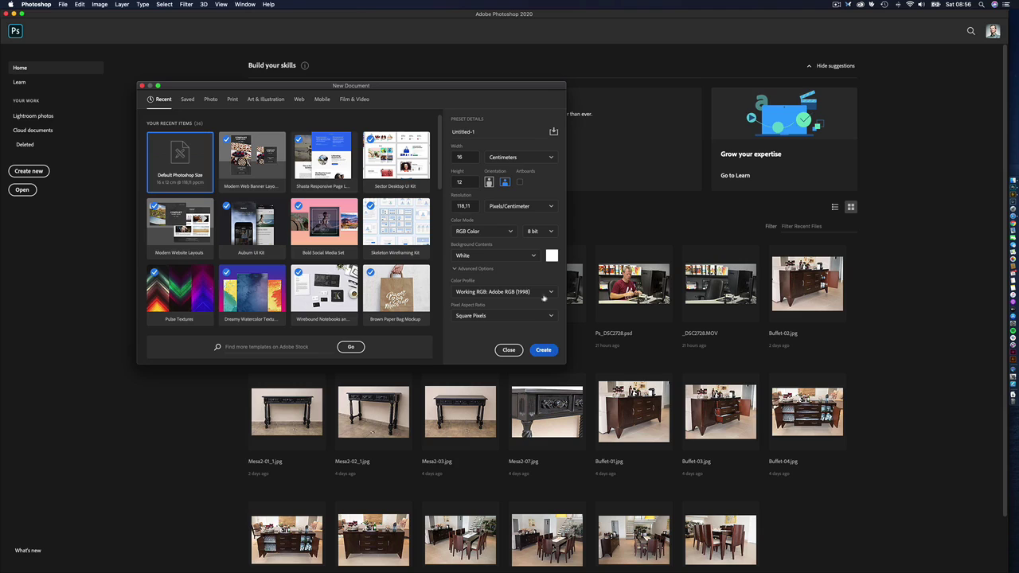
{"action": "left_click", "coordinate": [547, 352]}
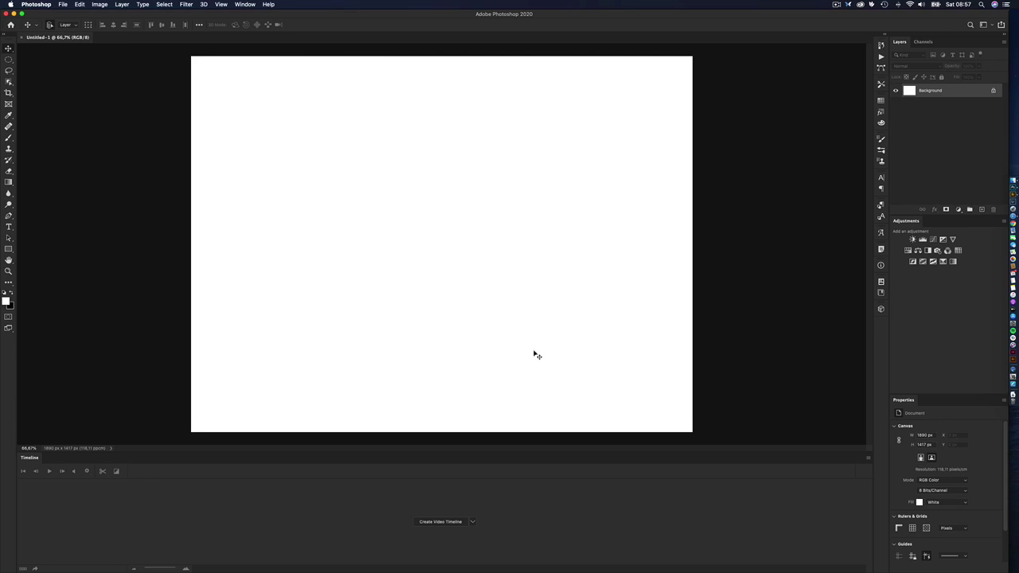
- Collapse the Timeline to enlarge the canvas area and activate the Brush tool
{"action": "key", "text": "super+1"}
{"action": "key", "text": "super+equal"}
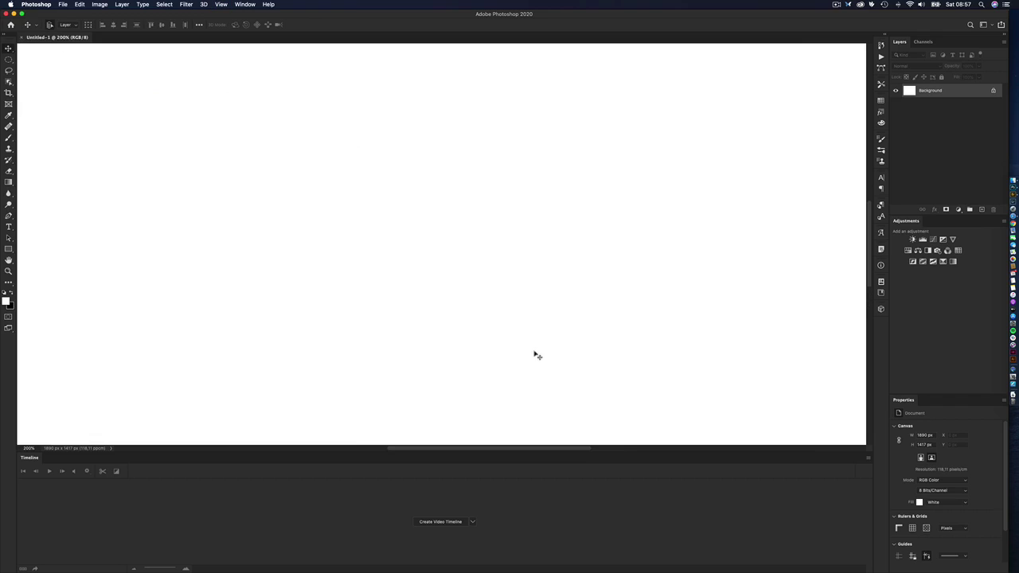
{"action": "double_click", "coordinate": [30, 459]}
{"action": "left_click", "coordinate": [9, 139]}
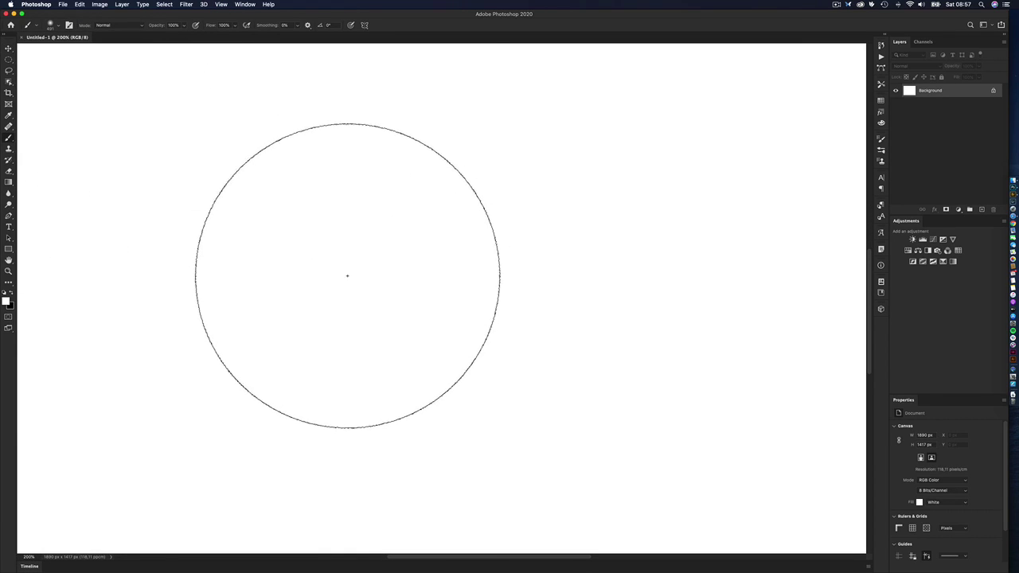
- Set the brush size to 60 px and paint a black zigzag test stroke diagonally across the canvas
{"action": "key", "text": "bracketleft"}
{"action": "key", "text": "bracketleft"}
{"action": "key", "text": "bracketleft"}
{"action": "key", "text": "bracketleft"}
{"action": "key", "text": "bracketright"}
{"action": "key", "text": "bracketleft"}
{"action": "key", "text": "bracketleft"}
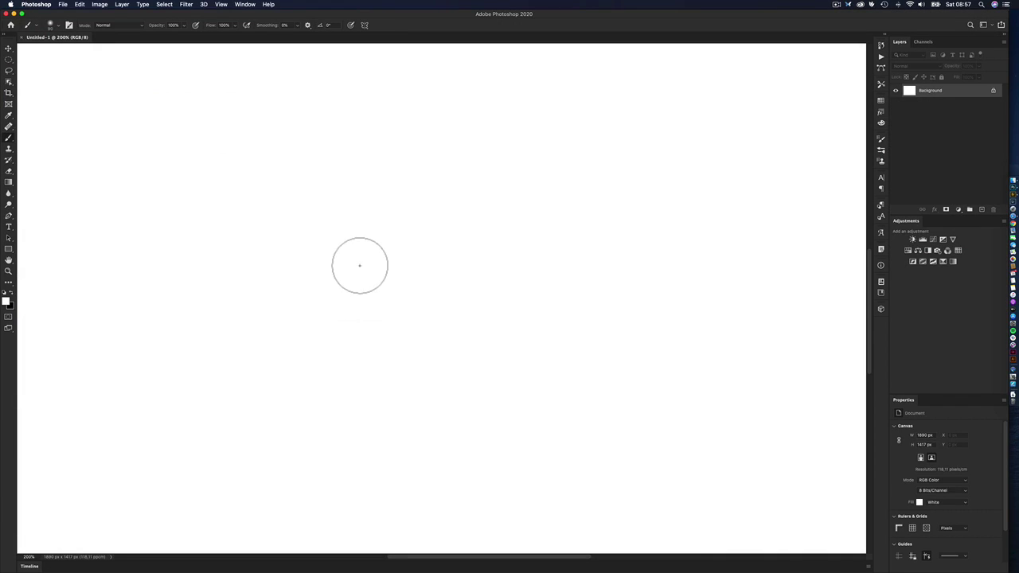
{"action": "key", "text": "bracketright"}
{"action": "key", "text": "bracketright"}
{"action": "key", "text": "bracketright"}
{"action": "key", "text": "bracketleft"}
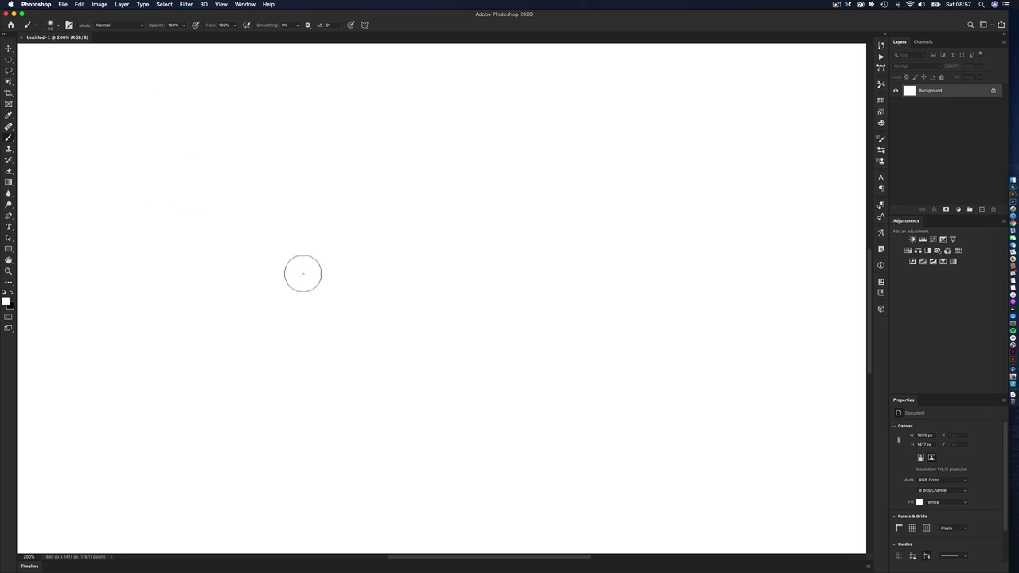
{"action": "mouse_move", "coordinate": [152, 219]}
{"action": "left_mouse_down"}
{"action": "mouse_move", "coordinate": [232, 184]}
{"action": "mouse_move", "coordinate": [272, 322]}
{"action": "mouse_move", "coordinate": [454, 352]}
{"action": "mouse_move", "coordinate": [668, 427]}
{"action": "mouse_move", "coordinate": [672, 438]}
{"action": "left_mouse_up"}
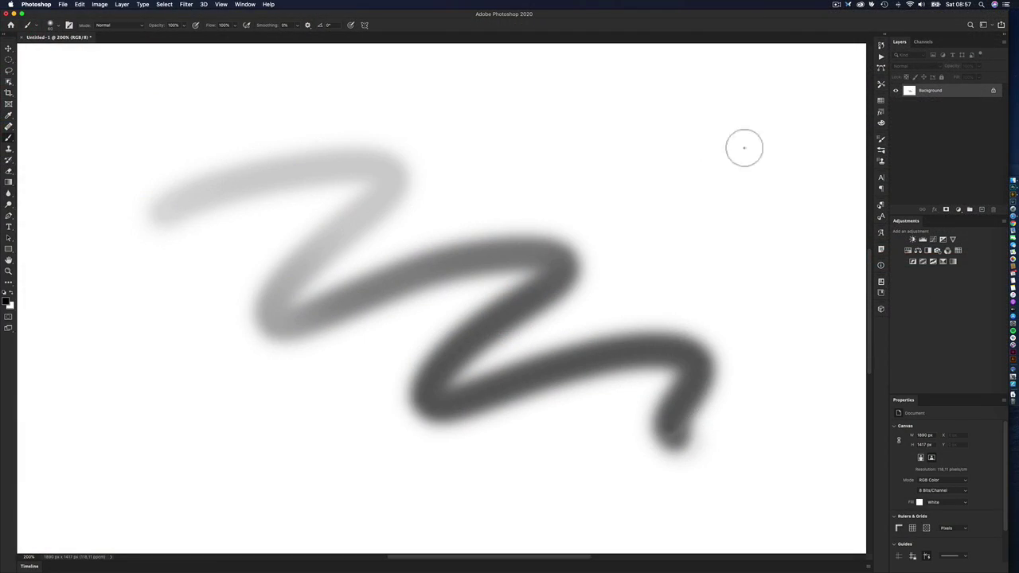
- Open the Brush Settings and detach them as a floating window over the upper part of the canvas
{"action": "left_click", "coordinate": [881, 141]}
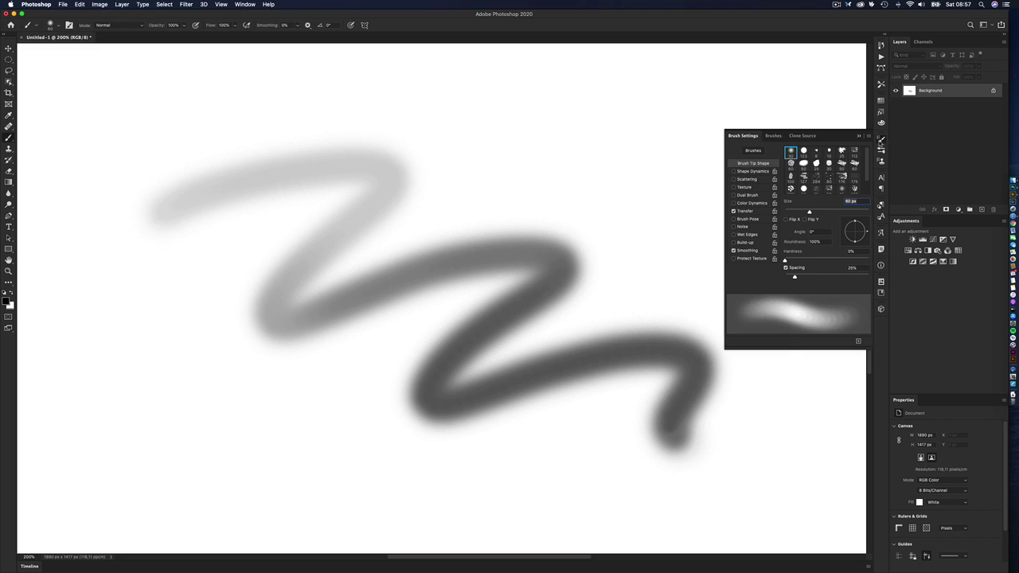
{"action": "mouse_move", "coordinate": [748, 140]}
{"action": "left_mouse_down"}
{"action": "mouse_move", "coordinate": [667, 128]}
{"action": "mouse_move", "coordinate": [613, 80]}
{"action": "left_mouse_up"}
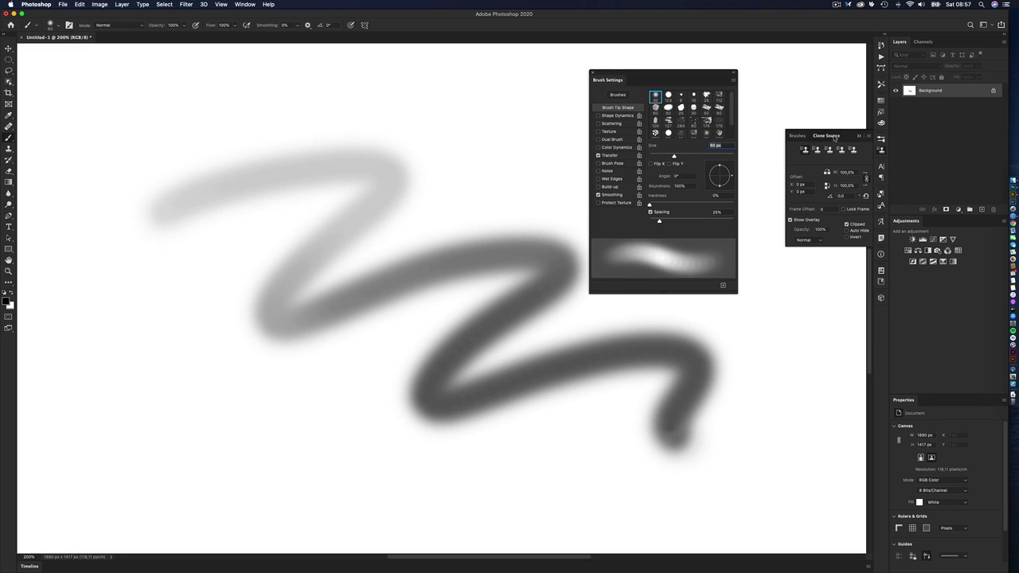
{"action": "mouse_move", "coordinate": [676, 71]}
{"action": "left_mouse_down"}
{"action": "mouse_move", "coordinate": [740, 83]}
{"action": "mouse_move", "coordinate": [801, 78]}
{"action": "left_mouse_up"}
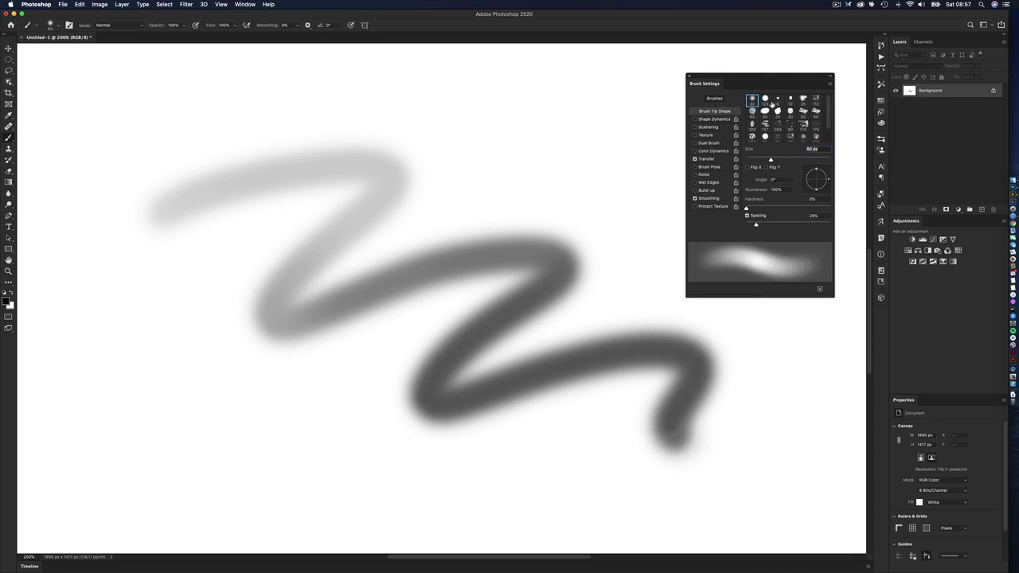
- Enable Shape Dynamics with size controlled by Pen Pressure, disable Transfer and paint a test stroke across the upper canvas
{"action": "left_click", "coordinate": [715, 120]}
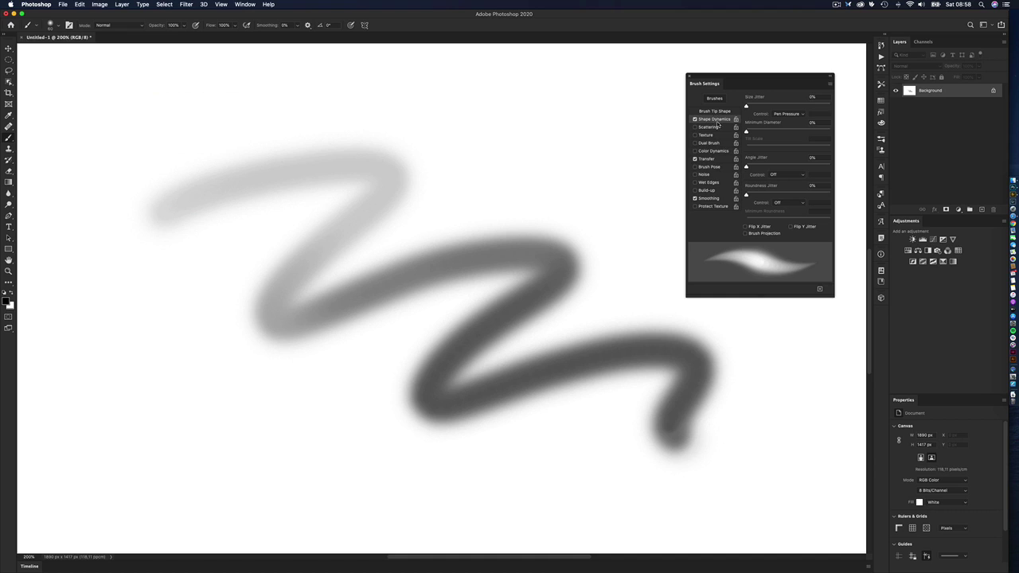
{"action": "left_click", "coordinate": [797, 115]}
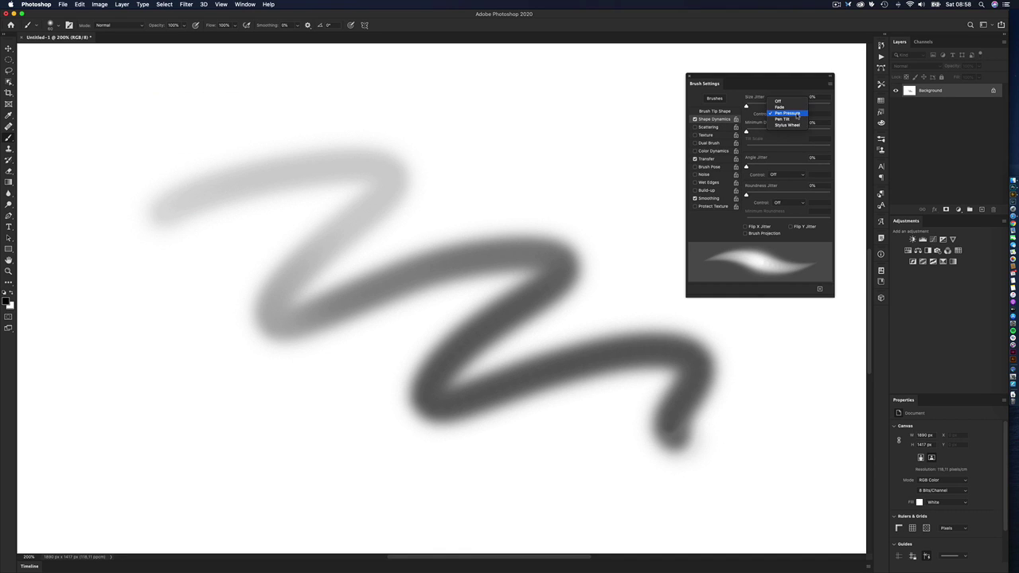
{"action": "left_click", "coordinate": [795, 113]}
{"action": "left_click", "coordinate": [695, 159]}
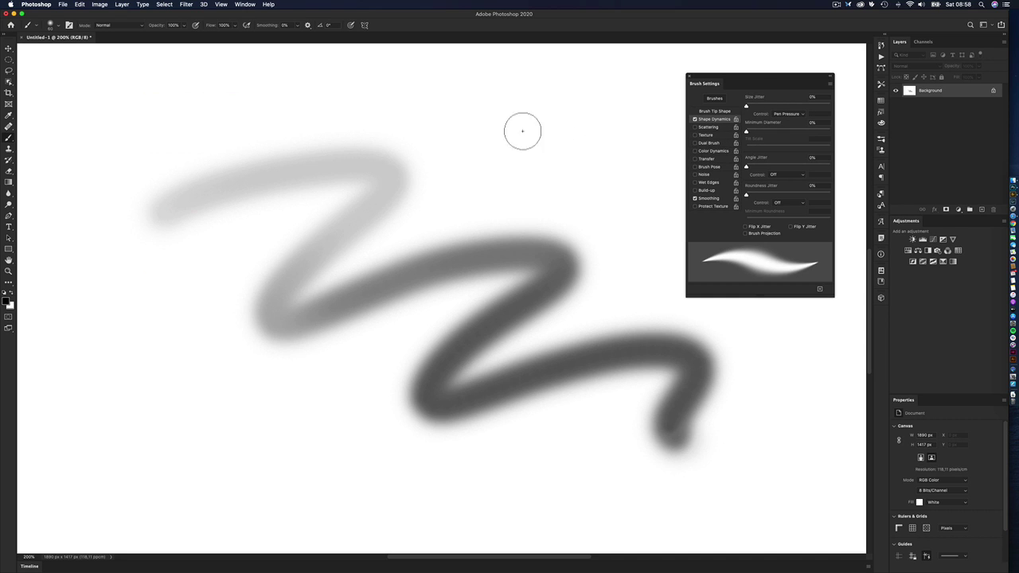
{"action": "mouse_move", "coordinate": [86, 170]}
{"action": "left_mouse_down"}
{"action": "mouse_move", "coordinate": [218, 109]}
{"action": "mouse_move", "coordinate": [471, 130]}
{"action": "mouse_move", "coordinate": [323, 186]}
{"action": "mouse_move", "coordinate": [282, 278]}
{"action": "mouse_move", "coordinate": [504, 232]}
{"action": "mouse_move", "coordinate": [278, 318]}
{"action": "mouse_move", "coordinate": [308, 441]}
{"action": "mouse_move", "coordinate": [527, 453]}
{"action": "mouse_move", "coordinate": [621, 291]}
{"action": "mouse_move", "coordinate": [610, 141]}
{"action": "mouse_move", "coordinate": [451, 136]}
{"action": "mouse_move", "coordinate": [209, 159]}
{"action": "mouse_move", "coordinate": [146, 292]}
{"action": "mouse_move", "coordinate": [221, 370]}
{"action": "mouse_move", "coordinate": [369, 381]}
{"action": "mouse_move", "coordinate": [481, 266]}
{"action": "mouse_move", "coordinate": [572, 120]}
{"action": "left_mouse_up"}
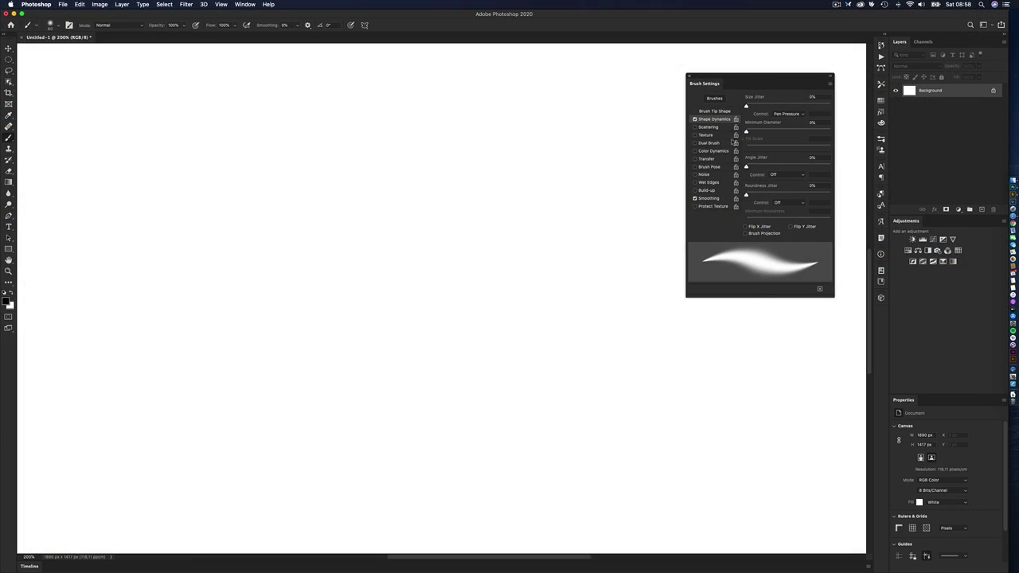
- Disable Shape Dynamics, enable Transfer with opacity controlled by Pen Pressure and paint a zigzag test stroke diagonally down the canvas
{"action": "left_click", "coordinate": [694, 119]}
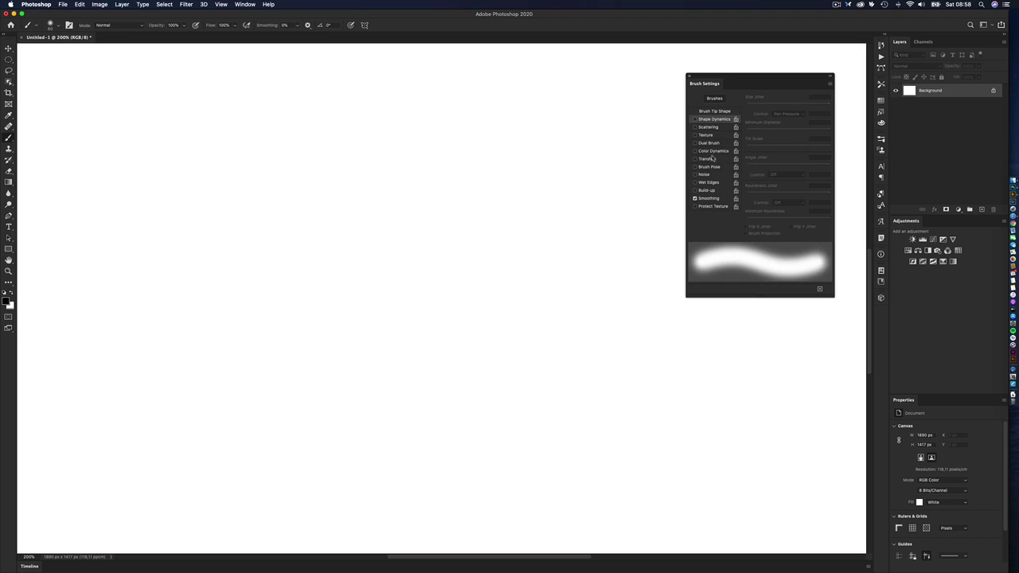
{"action": "left_click", "coordinate": [706, 159]}
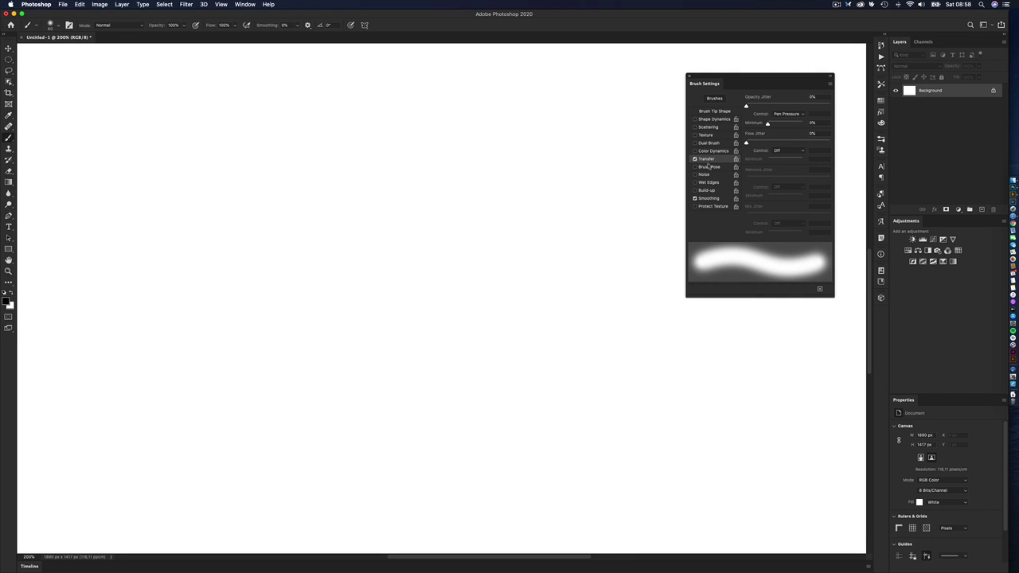
{"action": "left_click", "coordinate": [797, 115]}
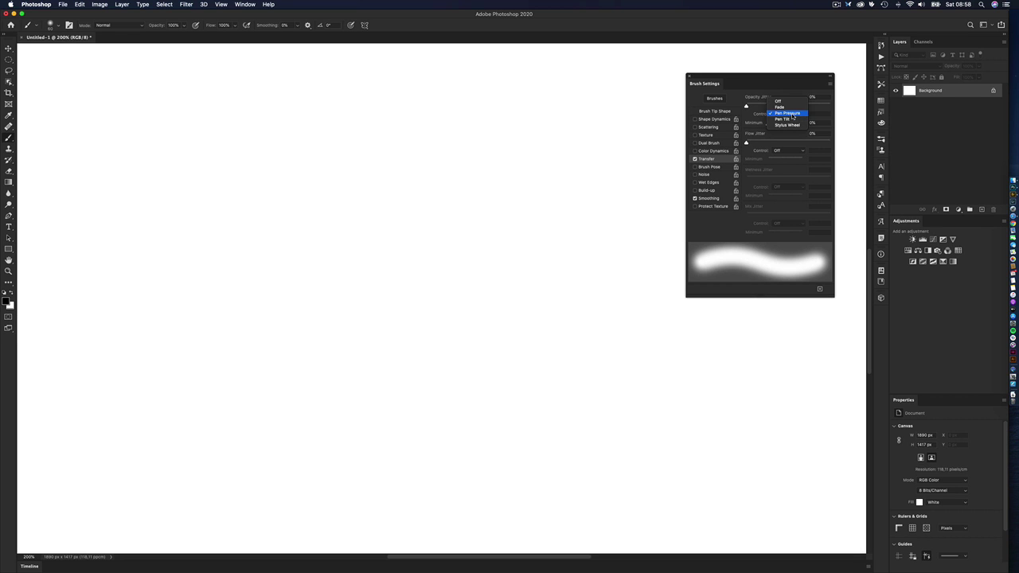
{"action": "left_click", "coordinate": [793, 115]}
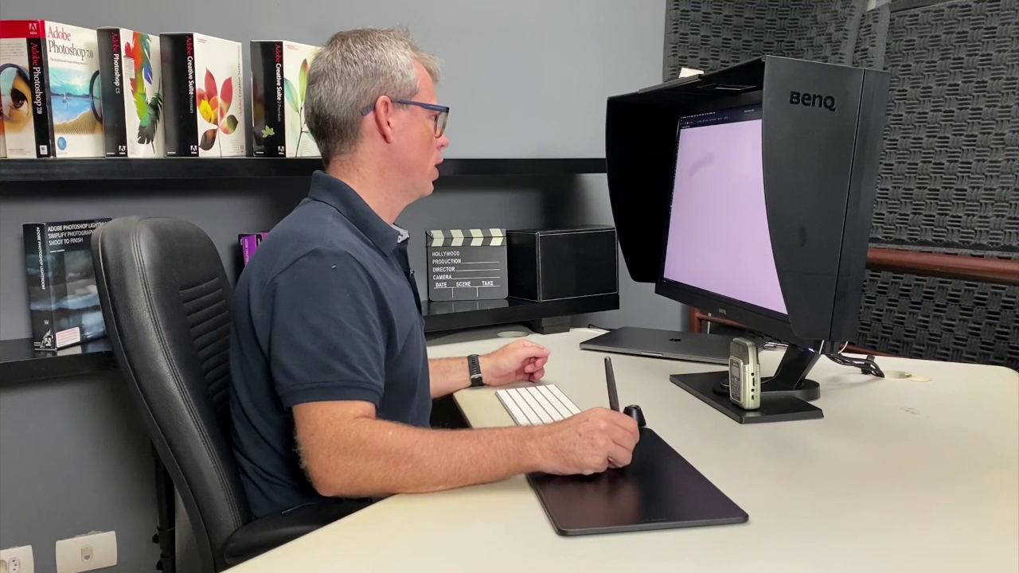
{"action": "left_click_drag", "start_coordinate": [691, 157], "coordinate": [740, 233]}
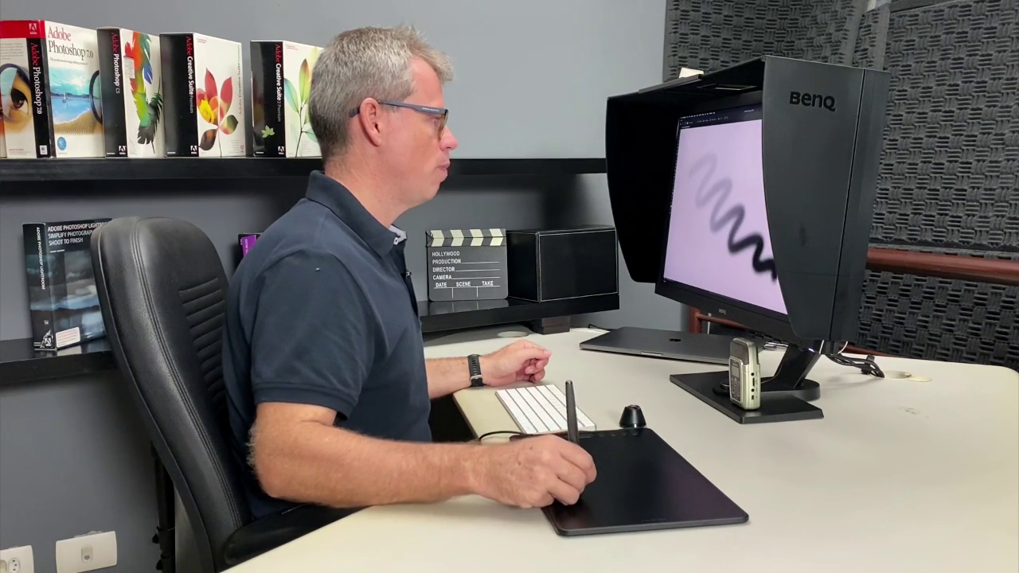
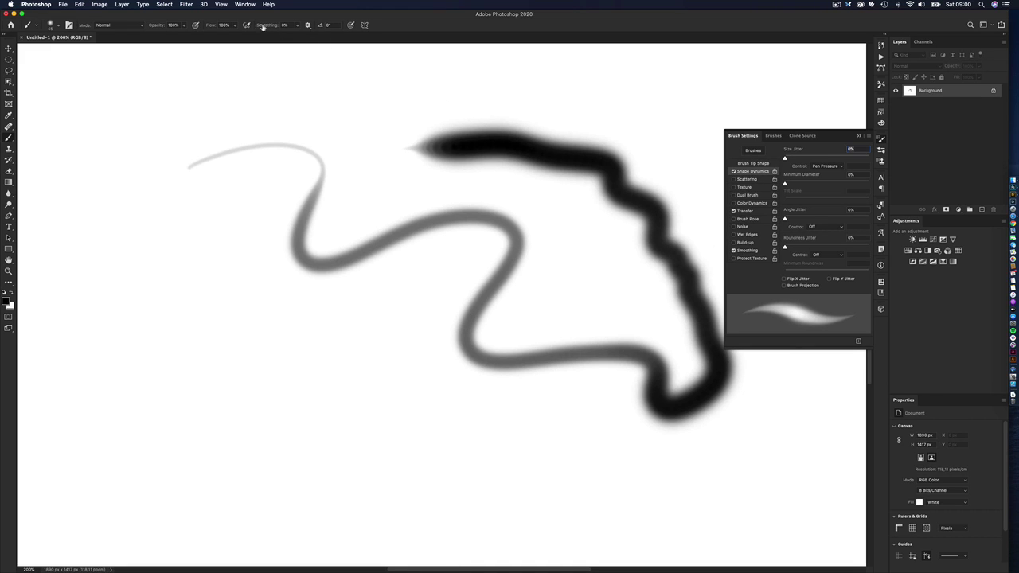
- Set the brush smoothing to 37% and paint another test stroke across the upper canvas
{"action": "left_click_drag", "start_coordinate": [262, 26], "coordinate": [280, 30]}
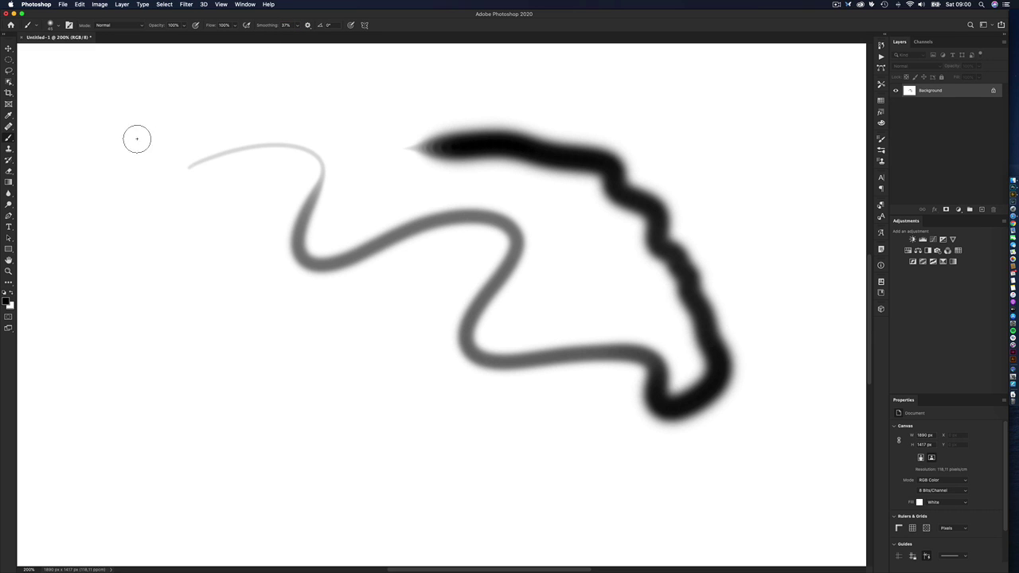
{"action": "mouse_move", "coordinate": [142, 130]}
{"action": "left_mouse_down"}
{"action": "mouse_move", "coordinate": [273, 161]}
{"action": "mouse_move", "coordinate": [323, 313]}
{"action": "mouse_move", "coordinate": [411, 459]}
{"action": "mouse_move", "coordinate": [655, 523]}
{"action": "mouse_move", "coordinate": [795, 295]}
{"action": "mouse_move", "coordinate": [686, 136]}
{"action": "mouse_move", "coordinate": [573, 119]}
{"action": "left_mouse_up"}
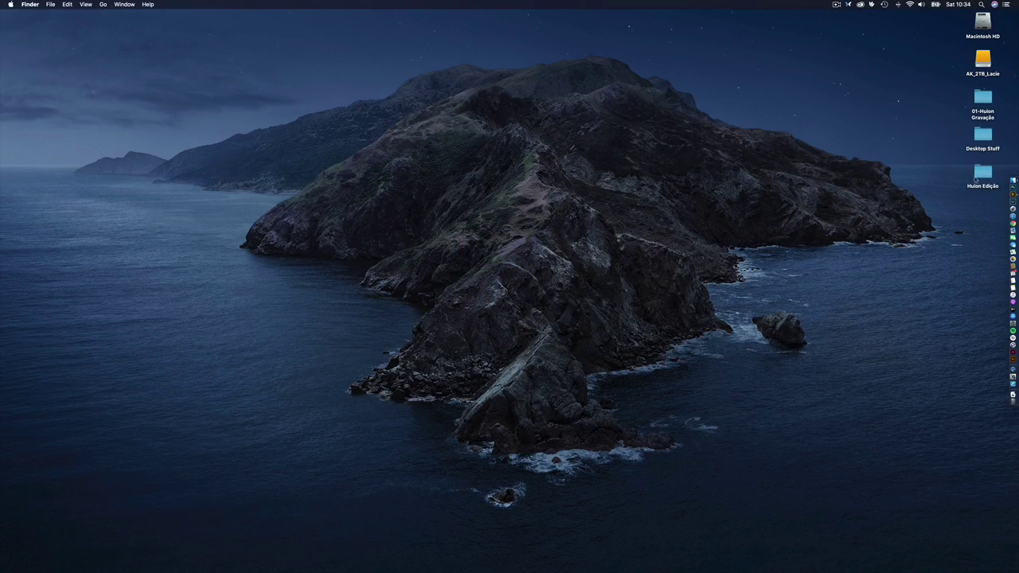
- Switch to Photoshop and browse to the Huion Edição folder on the Desktop for a file to open
{"action": "double_click", "coordinate": [983, 172]}
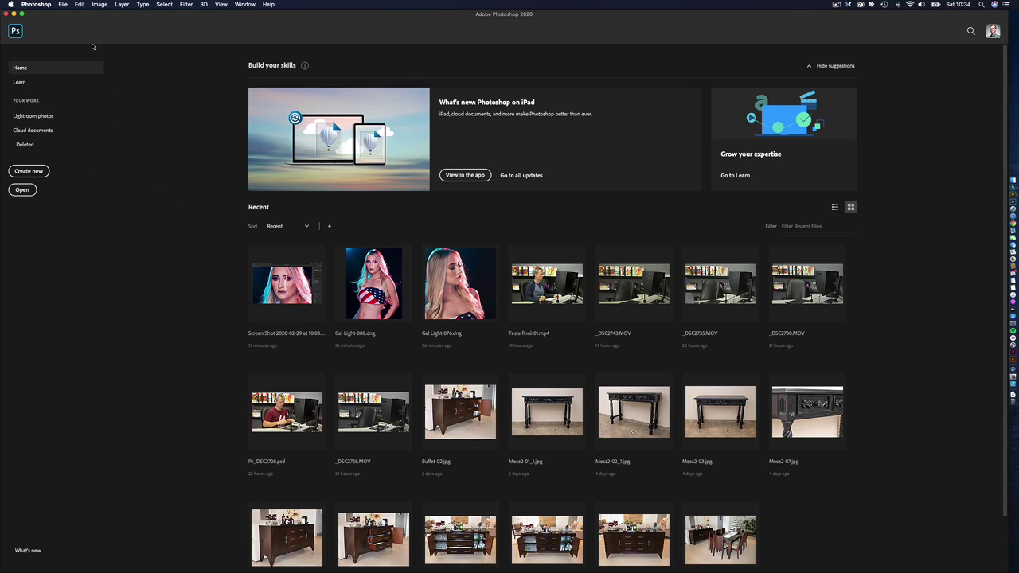
{"action": "left_click", "coordinate": [64, 5]}
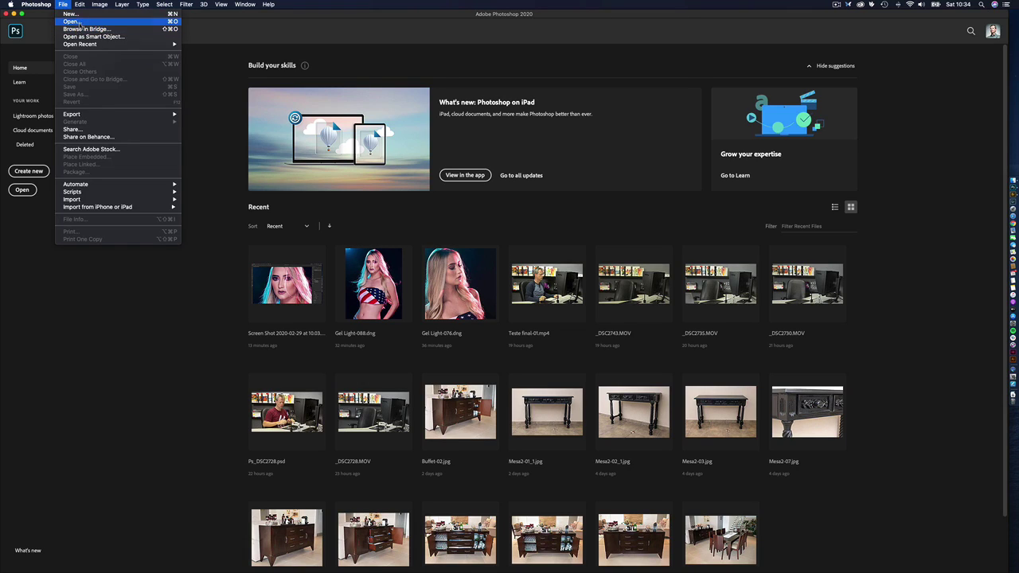
{"action": "left_click", "coordinate": [78, 22]}
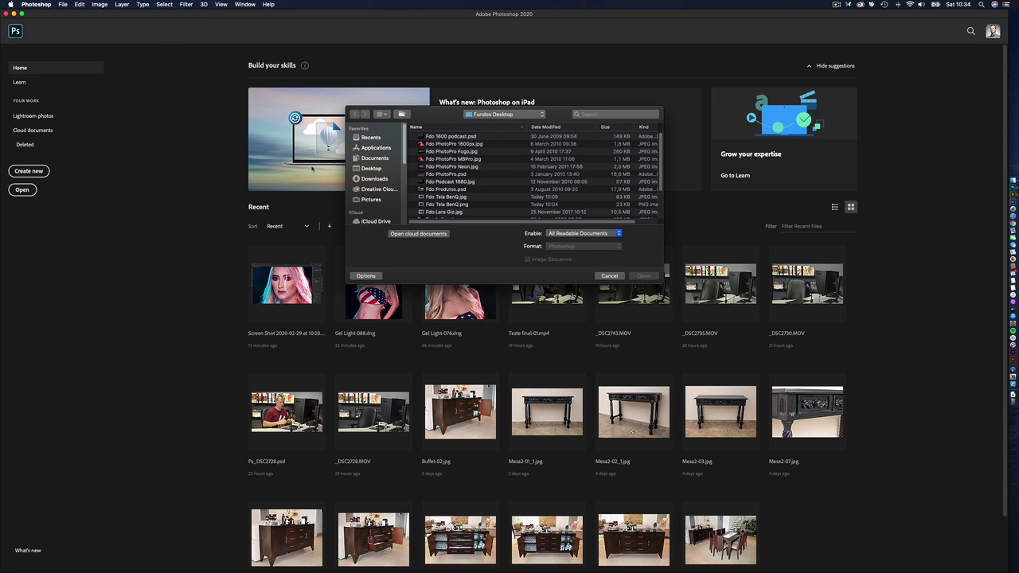
{"action": "left_click", "coordinate": [371, 168]}
{"action": "double_click", "coordinate": [440, 153]}
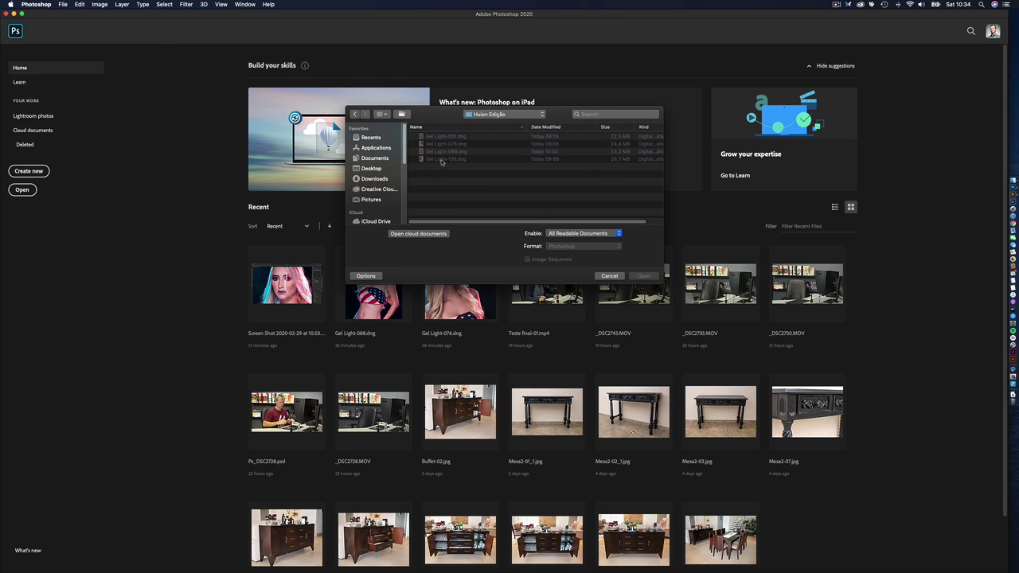
- Preview the Gel Light photos in the folder and open Gel Light-088.dng
{"action": "left_click", "coordinate": [454, 144]}
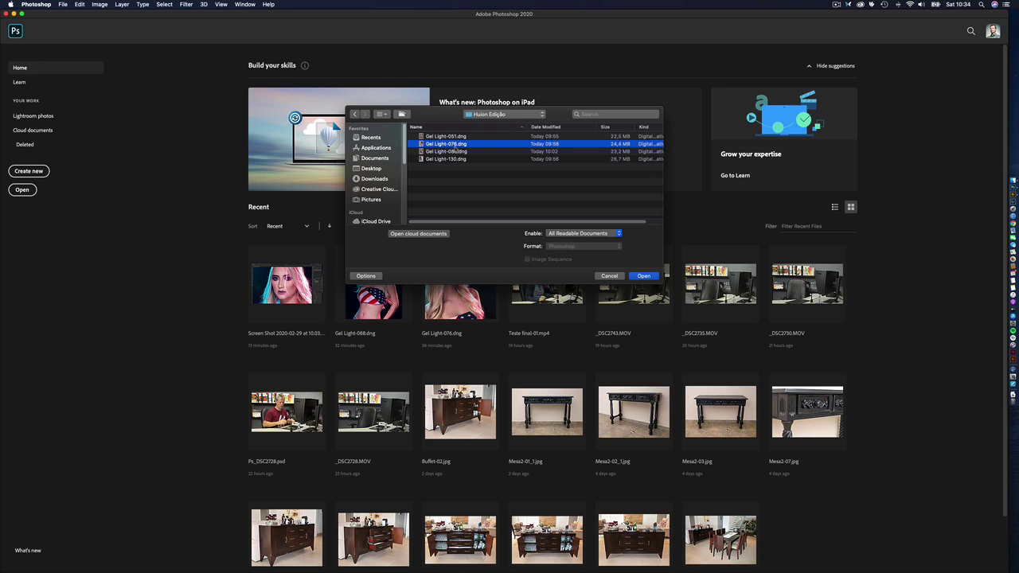
{"action": "key", "text": "space"}
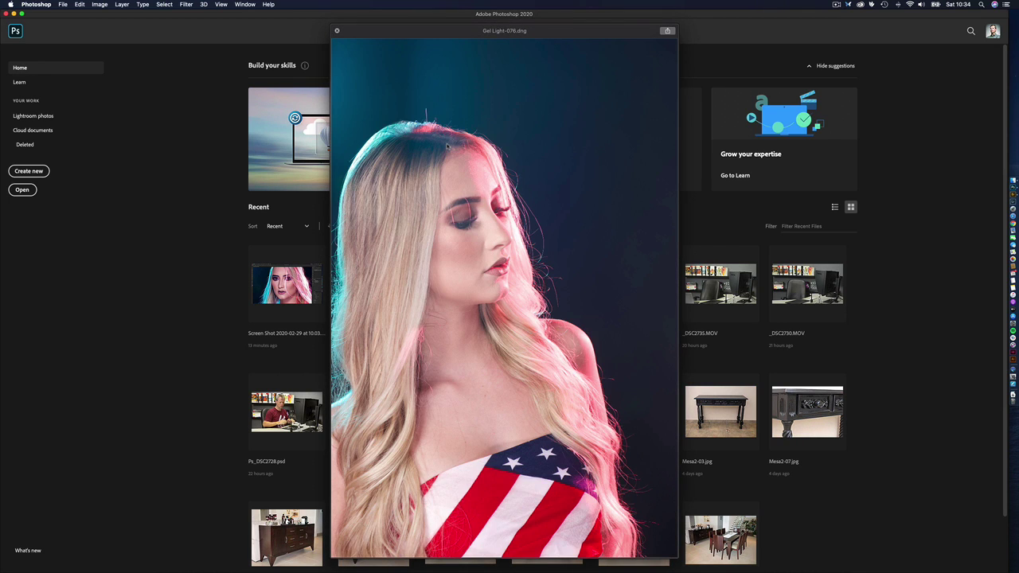
{"action": "key", "text": "Up"}
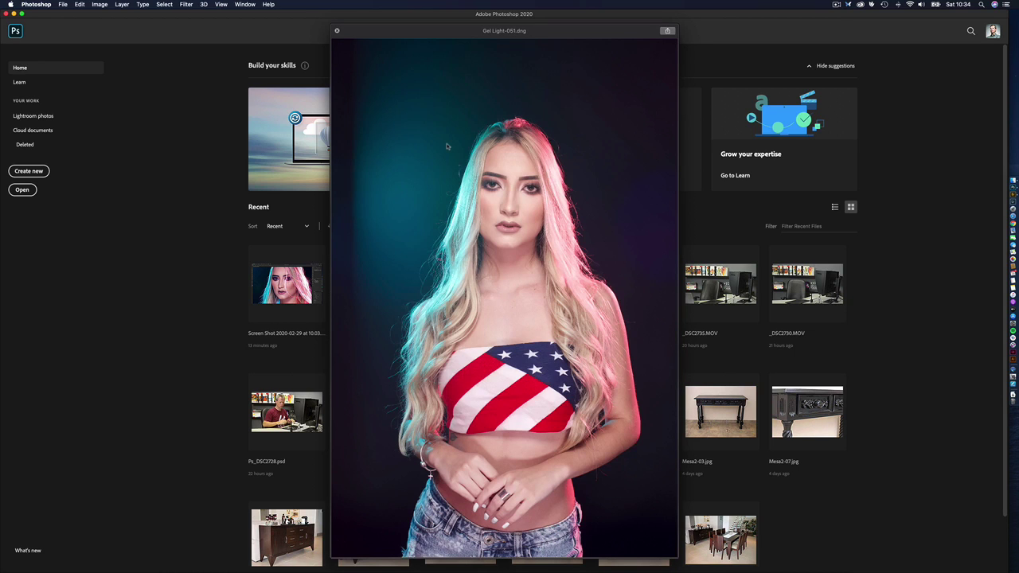
{"action": "key", "text": "Down"}
{"action": "key", "text": "Down"}
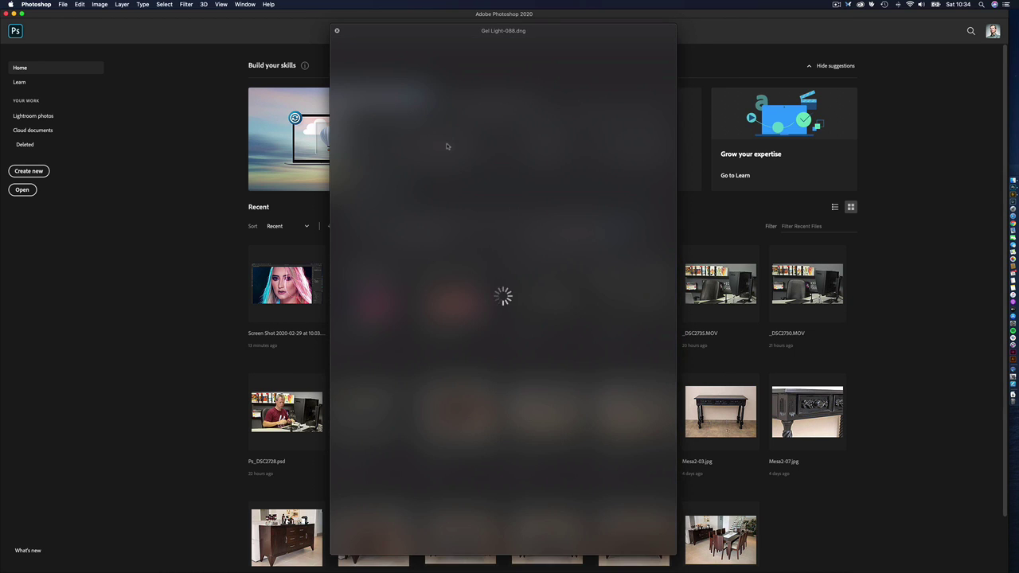
{"action": "key", "text": "space"}
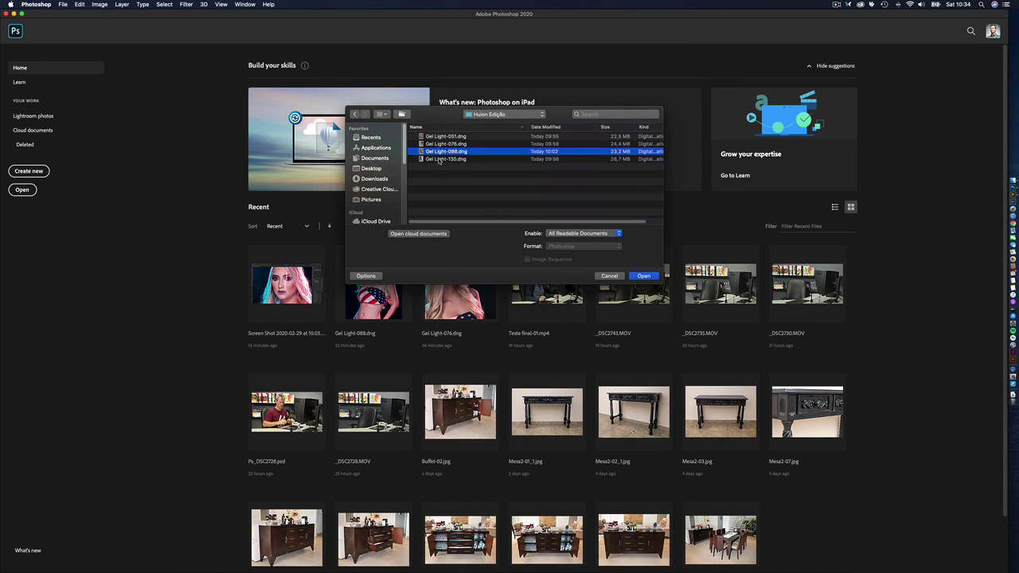
{"action": "left_click", "coordinate": [652, 277]}
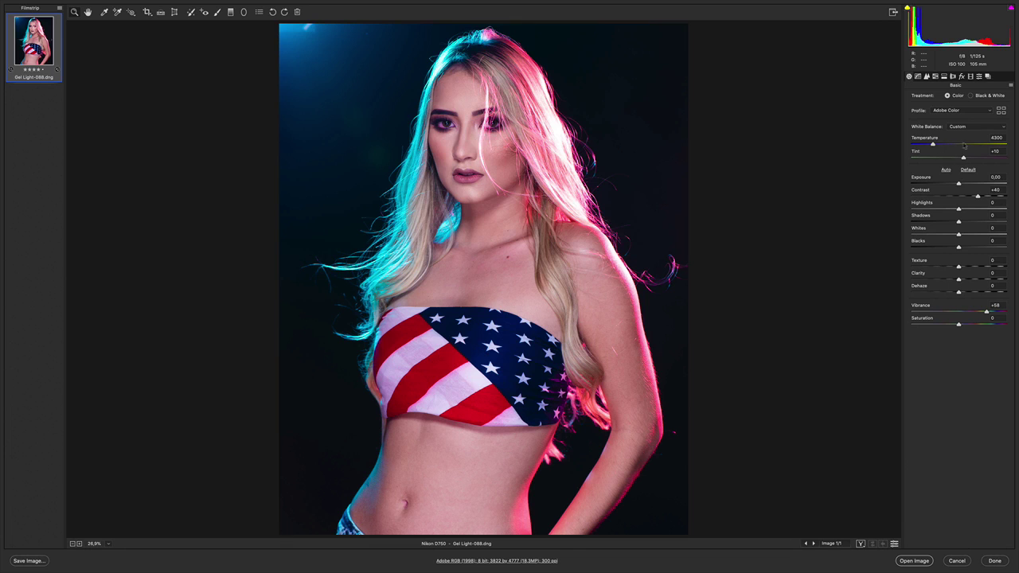
- Try the As Shot white balance on the photo and undo it
{"action": "left_click", "coordinate": [1004, 126]}
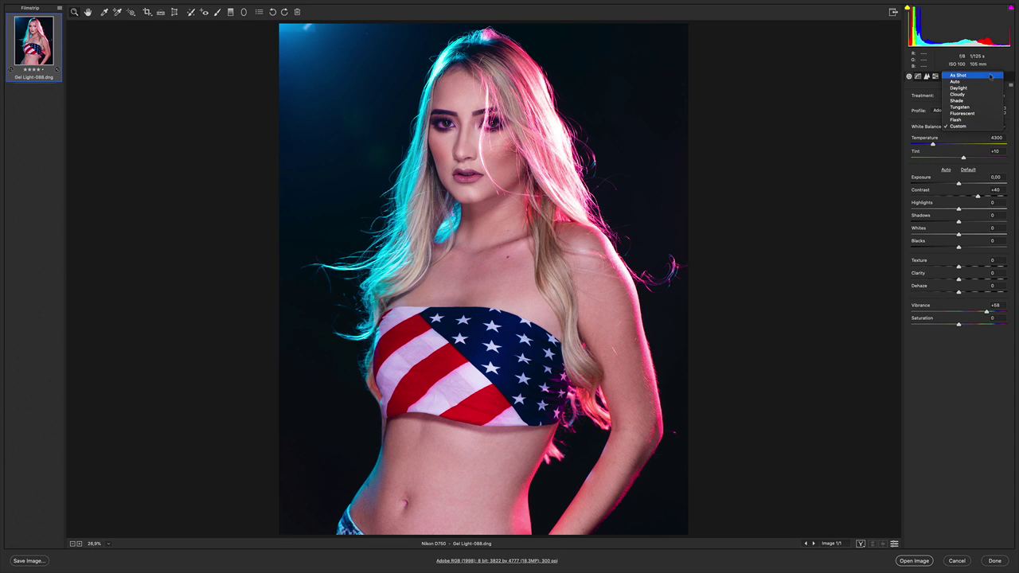
{"action": "left_click", "coordinate": [987, 78]}
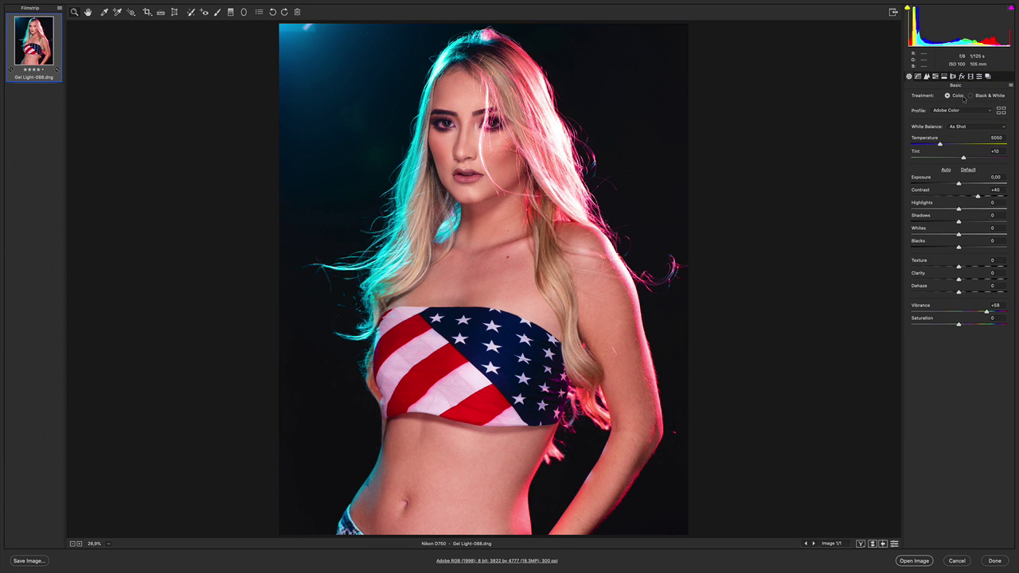
{"action": "key", "text": "super+z"}
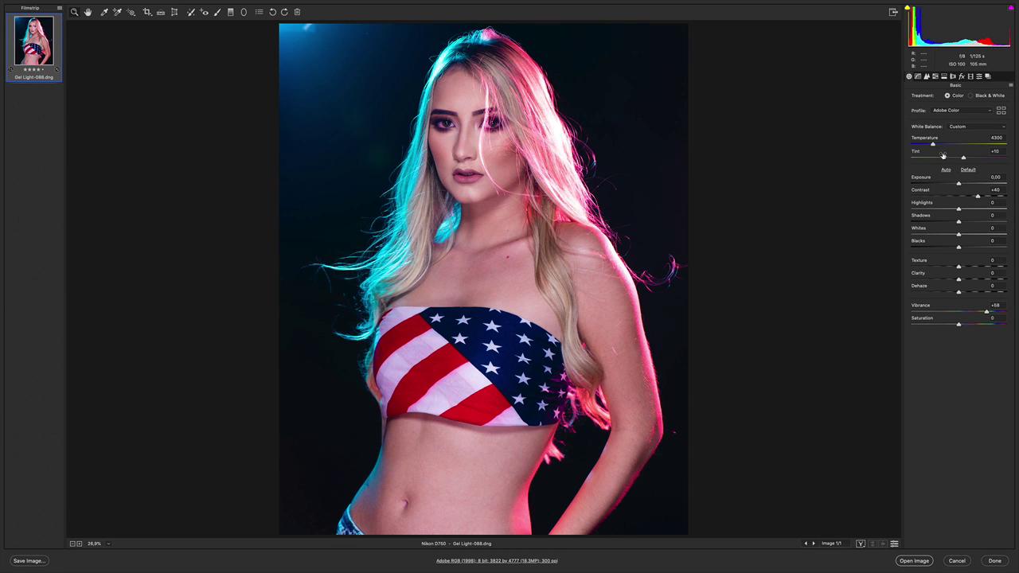
- Set the raw photo's temperature to 4100 and contrast to +43, adjust the vibrance, and open the image for retouching
{"action": "left_click_drag", "start_coordinate": [933, 144], "coordinate": [931, 144]}
{"action": "left_click_drag", "start_coordinate": [978, 196], "coordinate": [979, 196]}
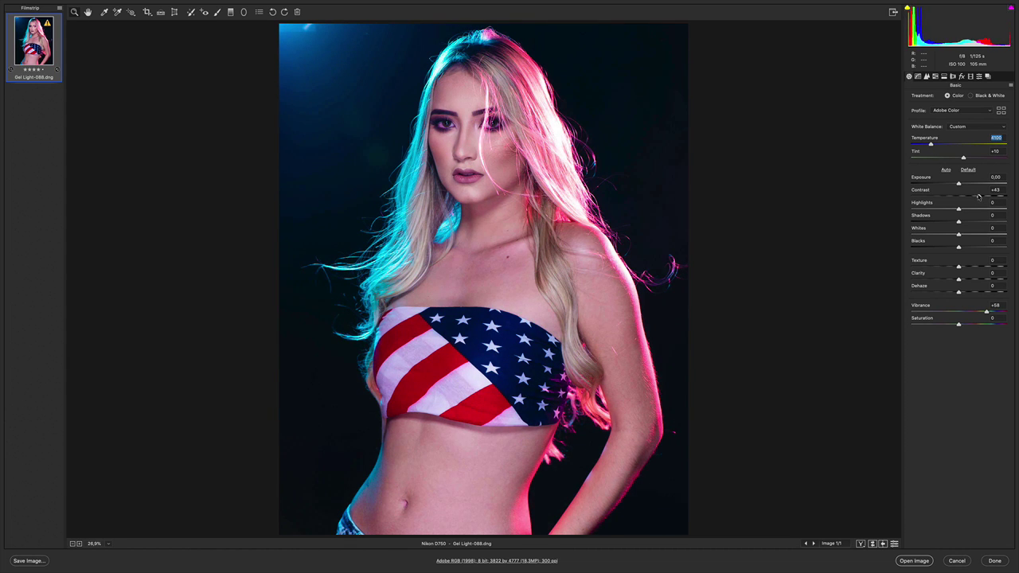
{"action": "left_click", "coordinate": [979, 197]}
{"action": "left_click_drag", "start_coordinate": [966, 312], "coordinate": [988, 312]}
{"action": "left_click", "coordinate": [986, 312]}
{"action": "left_click", "coordinate": [916, 562]}
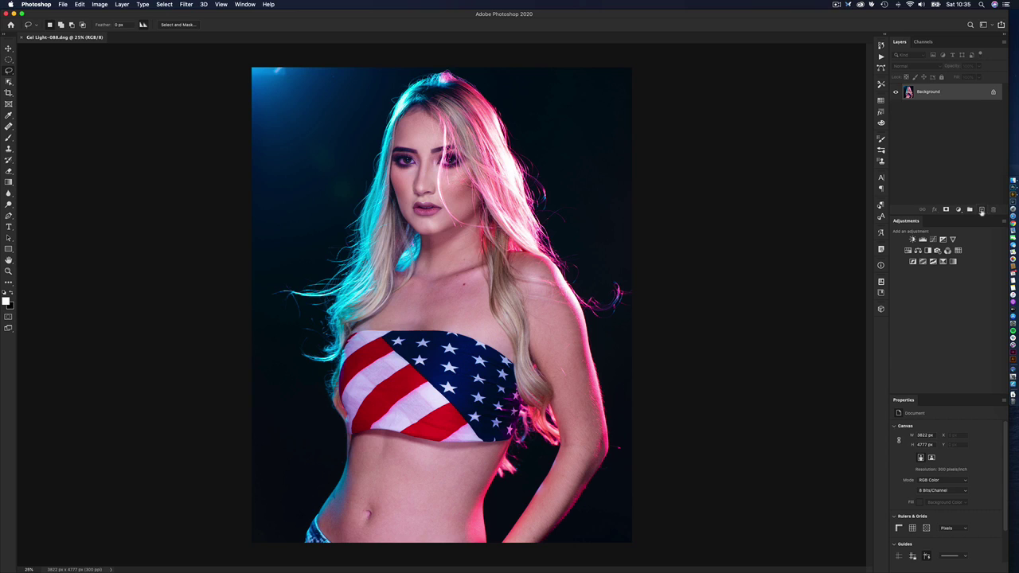
- Add a new layer named "Retoque" plus the retoucher's name and set up the Healing Brush to sample All Layers
{"action": "left_click", "coordinate": [981, 210], "text": "alt"}
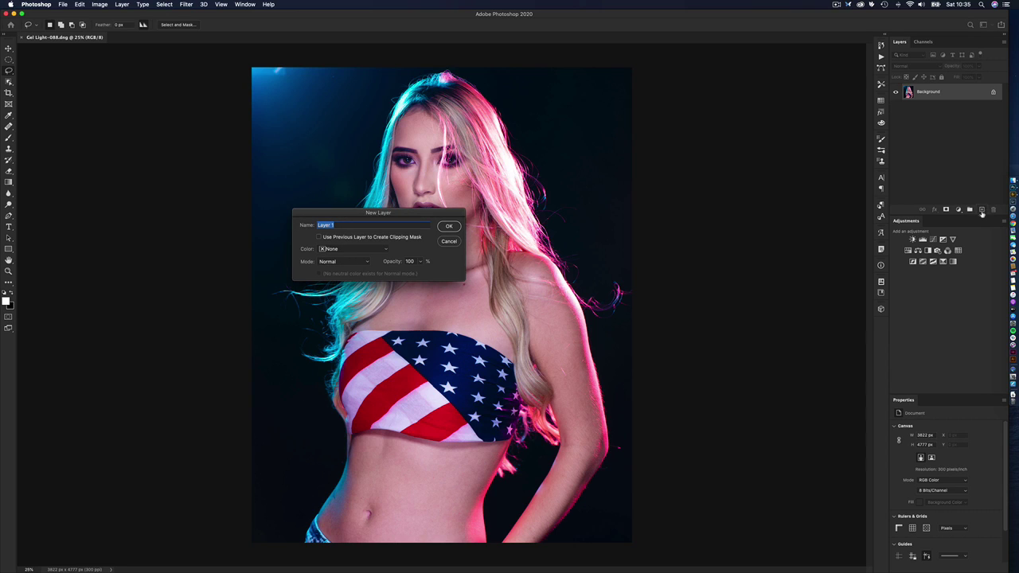
{"action": "type", "text": "S"}
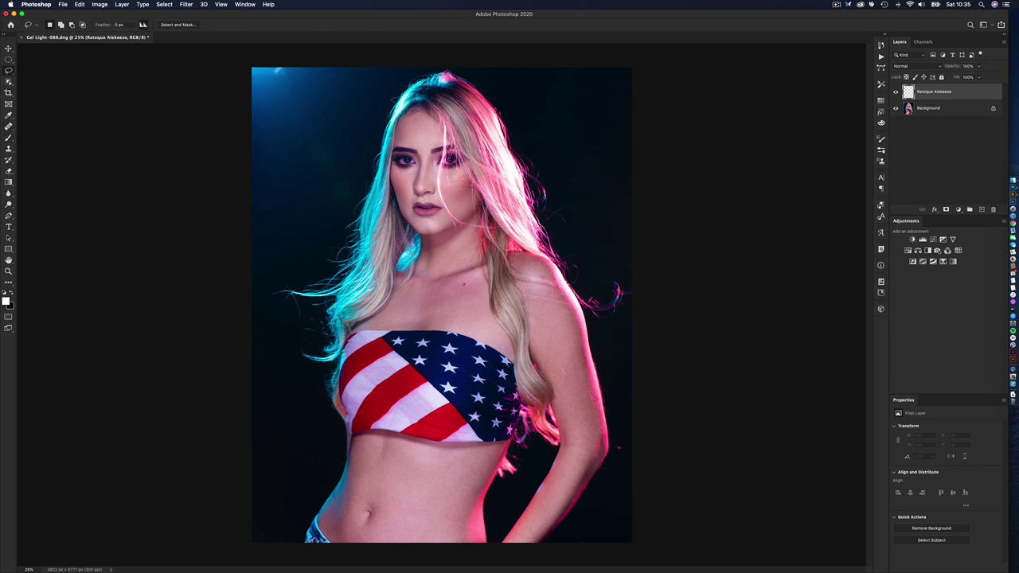
{"action": "left_click", "coordinate": [9, 127]}
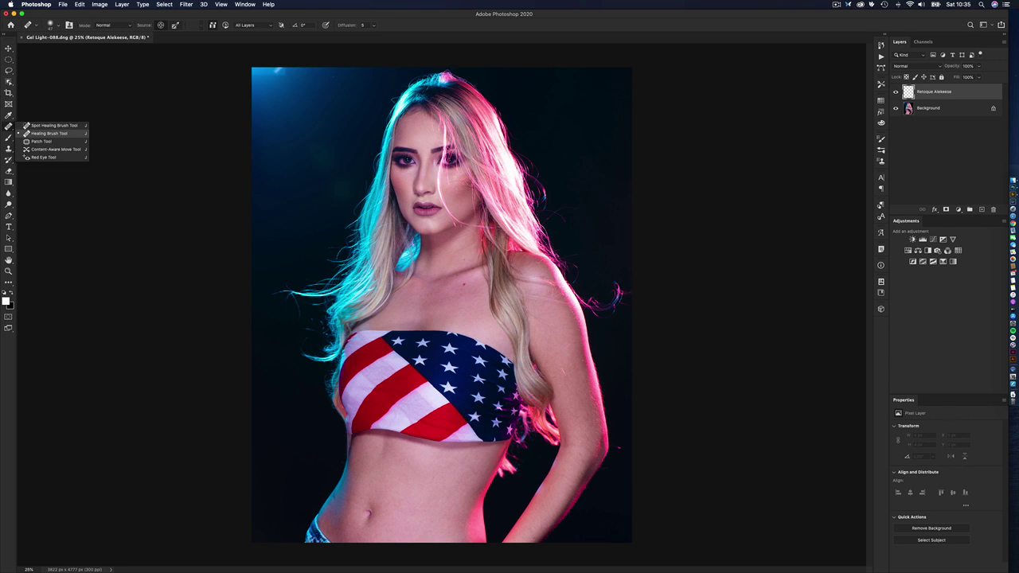
{"action": "left_click", "coordinate": [49, 133]}
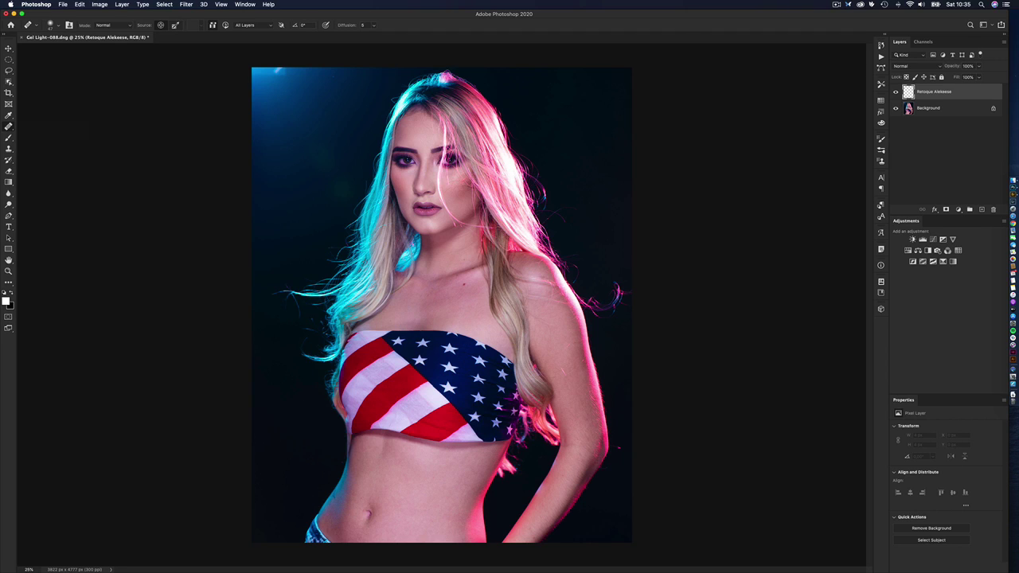
{"action": "left_click", "coordinate": [253, 24]}
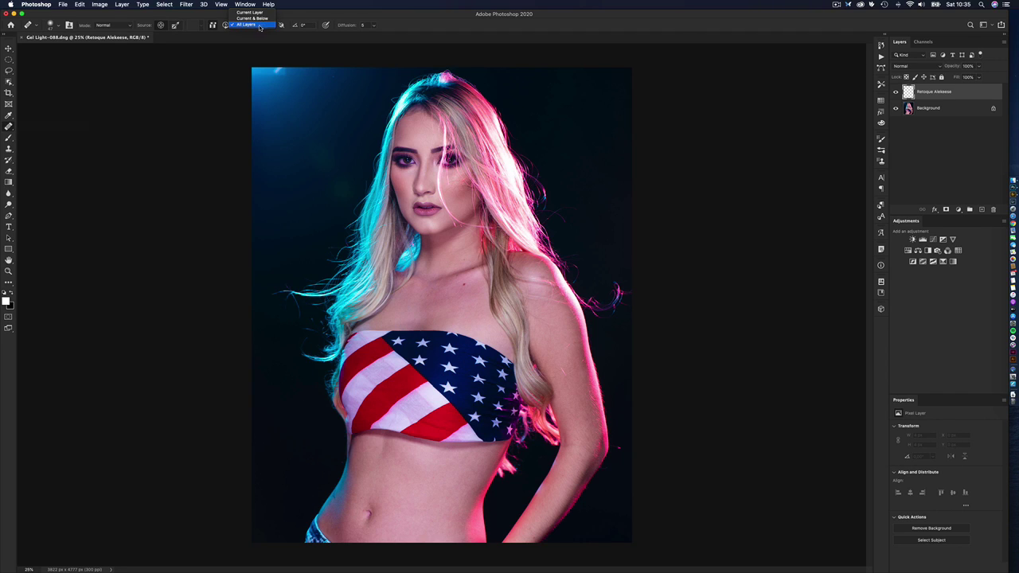
{"action": "left_click", "coordinate": [262, 25]}
- Heal the small skin blemishes on the model's cheek and around the nose on the retouching layer
{"action": "key", "text": "super+1"}
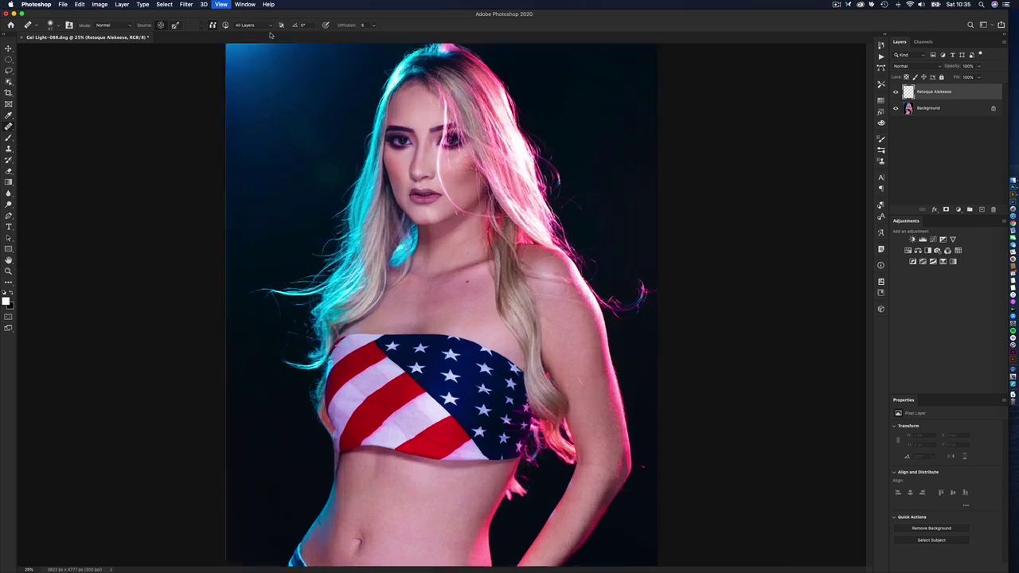
{"action": "left_click_drag", "start_coordinate": [456, 258], "coordinate": [492, 360]}
{"action": "scroll", "coordinate": [491, 360], "scroll_direction": "up", "scroll_amount": 6}
{"action": "scroll", "coordinate": [491, 361], "scroll_direction": "left", "scroll_amount": 4}
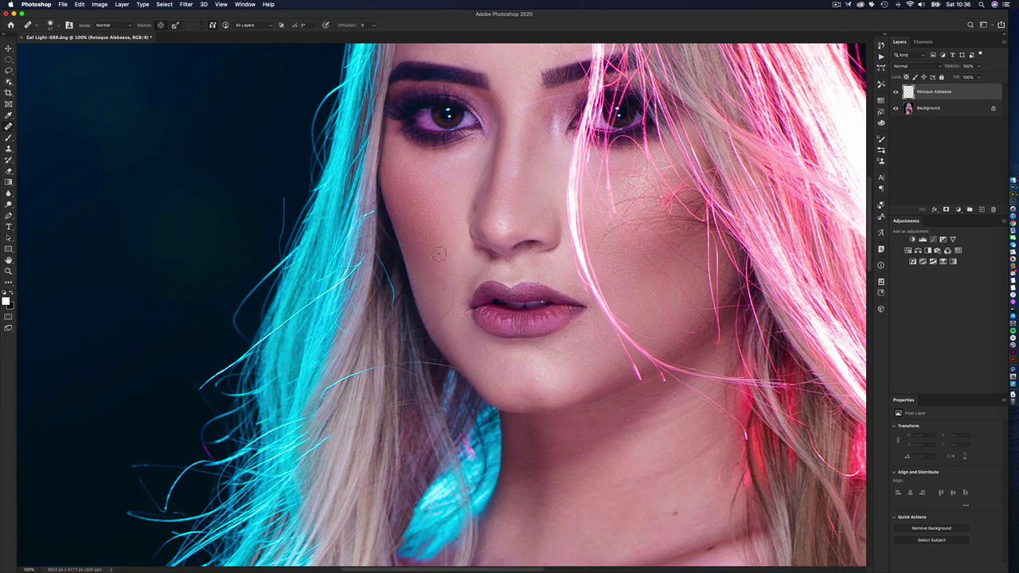
{"action": "scroll", "coordinate": [439, 253], "scroll_direction": "up", "scroll_amount": 1}
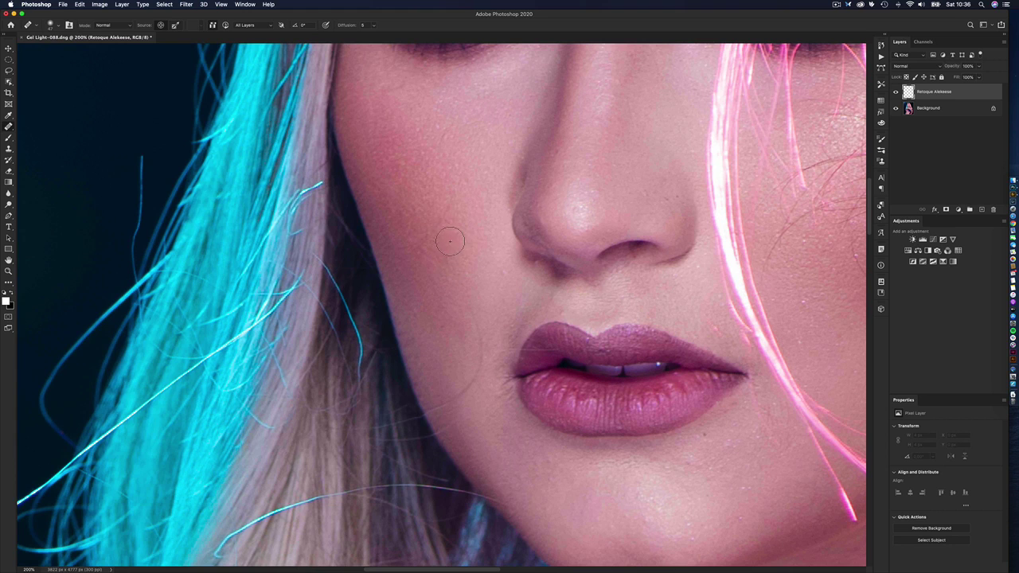
{"action": "left_click", "coordinate": [402, 197]}
{"action": "left_click", "coordinate": [385, 87]}
{"action": "left_click", "coordinate": [387, 87]}
{"action": "left_click", "coordinate": [648, 188]}
{"action": "left_click", "coordinate": [665, 198]}
{"action": "left_click", "coordinate": [674, 200]}
{"action": "scroll", "coordinate": [595, 159], "scroll_direction": "up", "scroll_amount": 3}
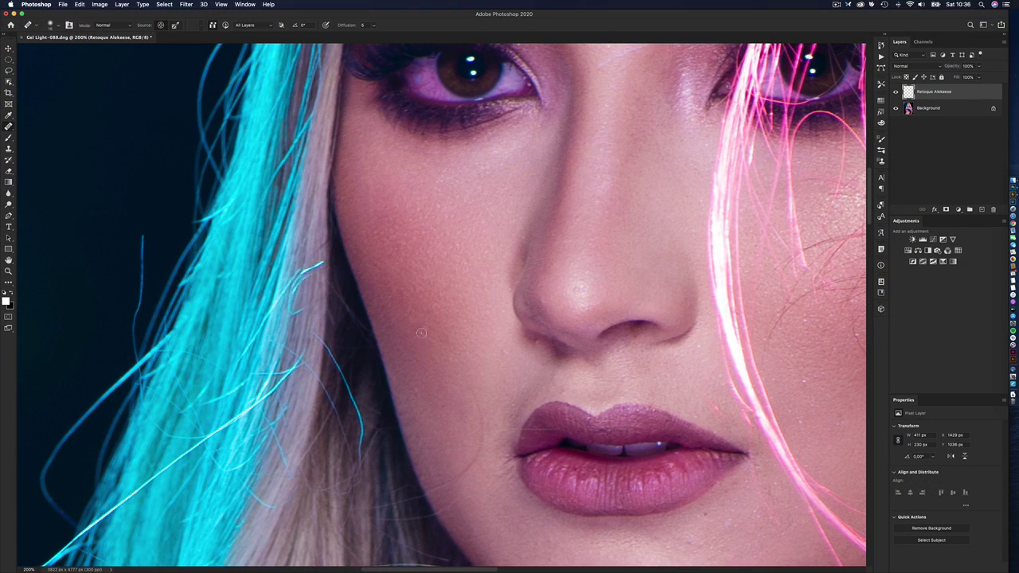
{"action": "left_click", "coordinate": [415, 320]}
- Heal away the stray hair crossing the bridge of the nose and compare the face with the retouching layer hidden and shown
{"action": "scroll", "coordinate": [457, 355], "scroll_direction": "up", "scroll_amount": 3}
{"action": "scroll", "coordinate": [458, 356], "scroll_direction": "up", "scroll_amount": 6}
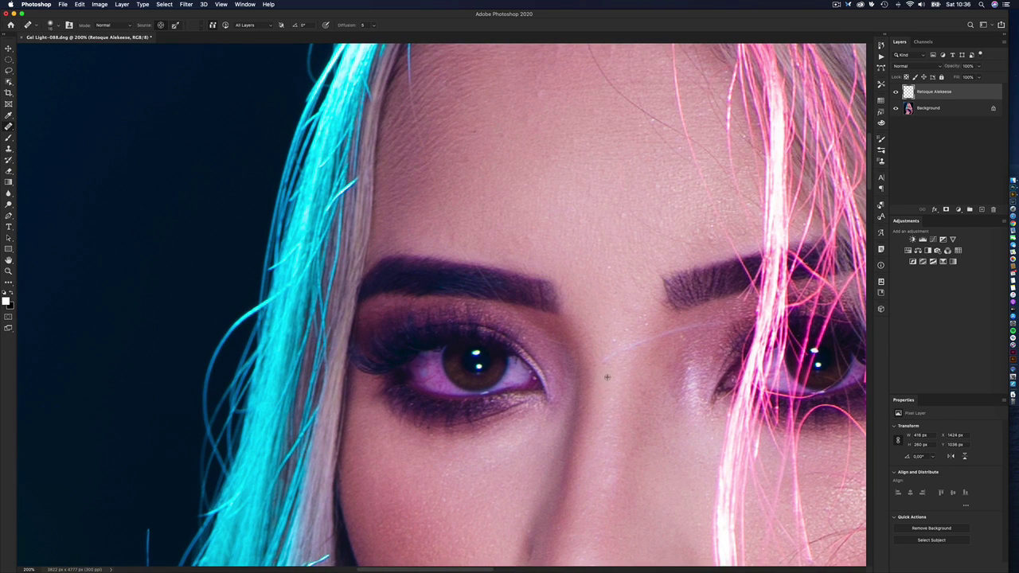
{"action": "left_click", "coordinate": [658, 335]}
{"action": "left_click", "coordinate": [675, 334]}
{"action": "scroll", "coordinate": [635, 262], "scroll_direction": "down", "scroll_amount": 5}
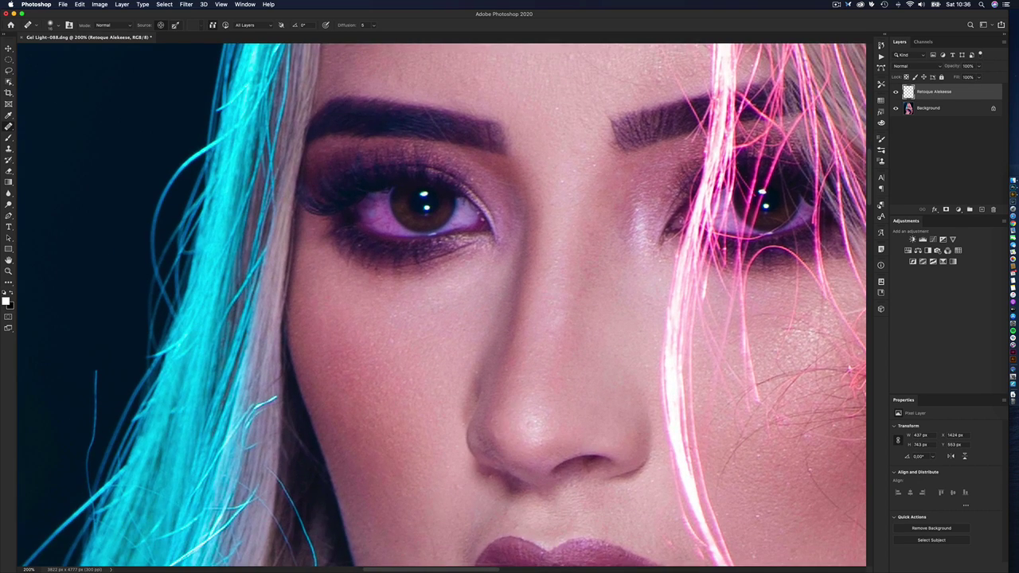
{"action": "left_click", "coordinate": [896, 92]}
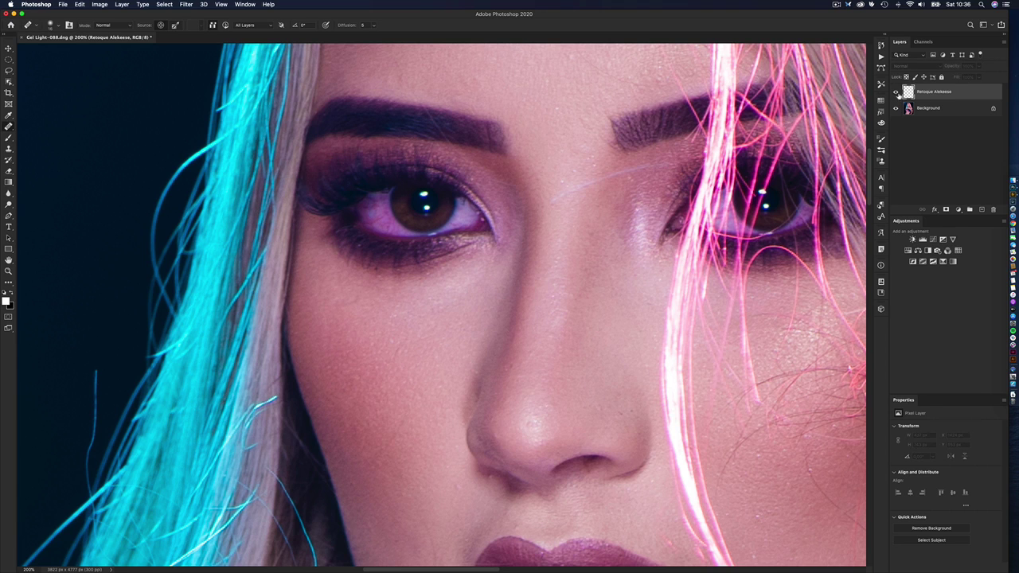
{"action": "left_click", "coordinate": [896, 92]}
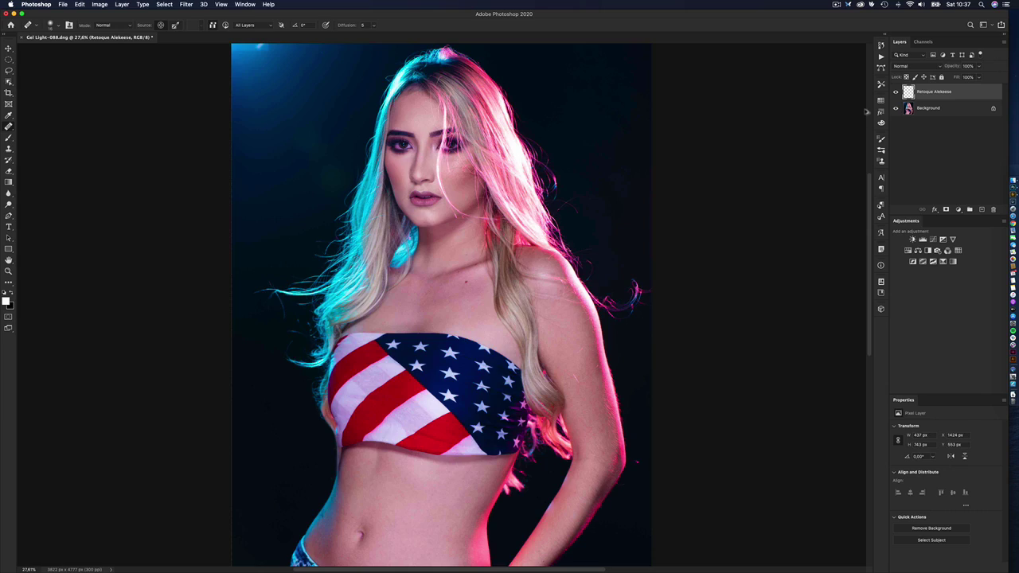
- Run the Freq via Median Retoque V2 action from the Frequência PsConf set with a Median radius of 6 pixels
{"action": "key", "text": "super+1"}
{"action": "scroll", "coordinate": [478, 415], "scroll_direction": "down", "scroll_amount": 15}
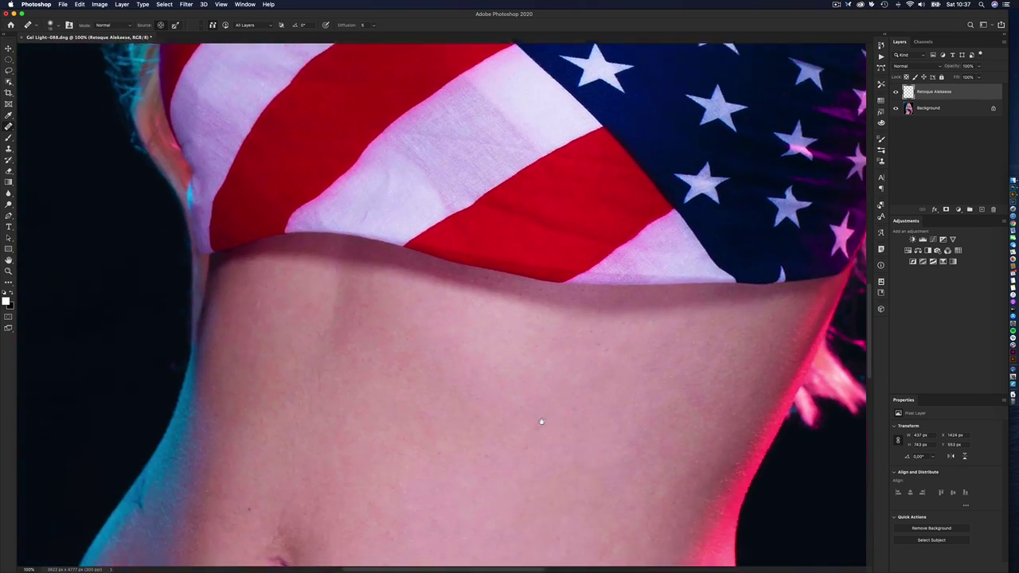
{"action": "scroll", "coordinate": [557, 257], "scroll_direction": "up", "scroll_amount": 3}
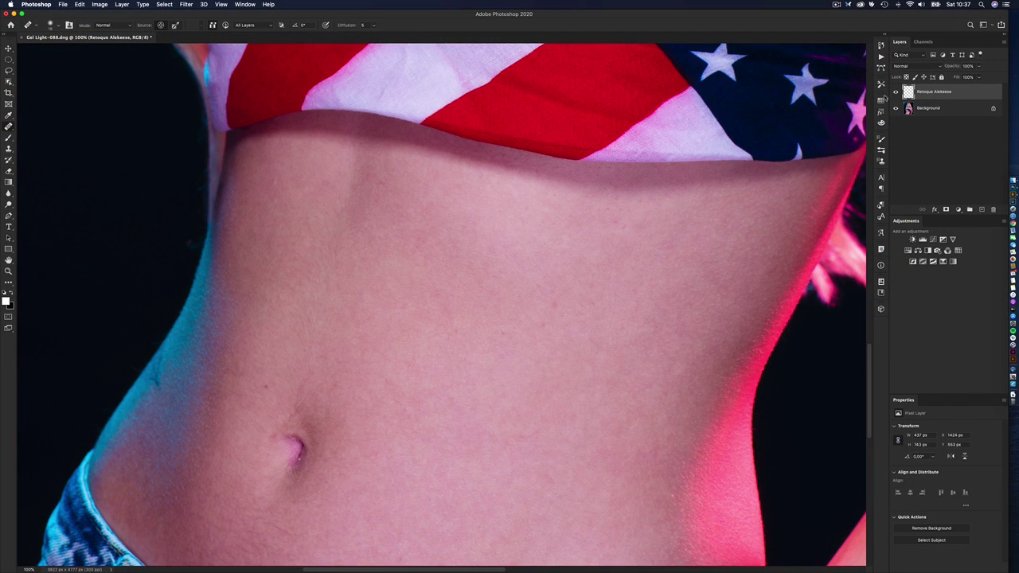
{"action": "left_click", "coordinate": [880, 57]}
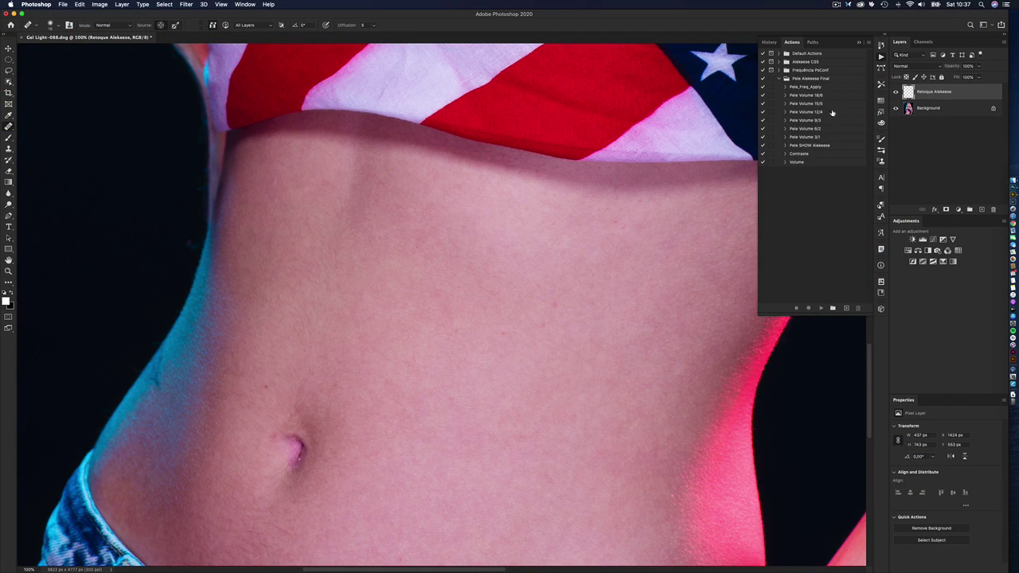
{"action": "left_click", "coordinate": [778, 78]}
{"action": "left_click", "coordinate": [778, 70]}
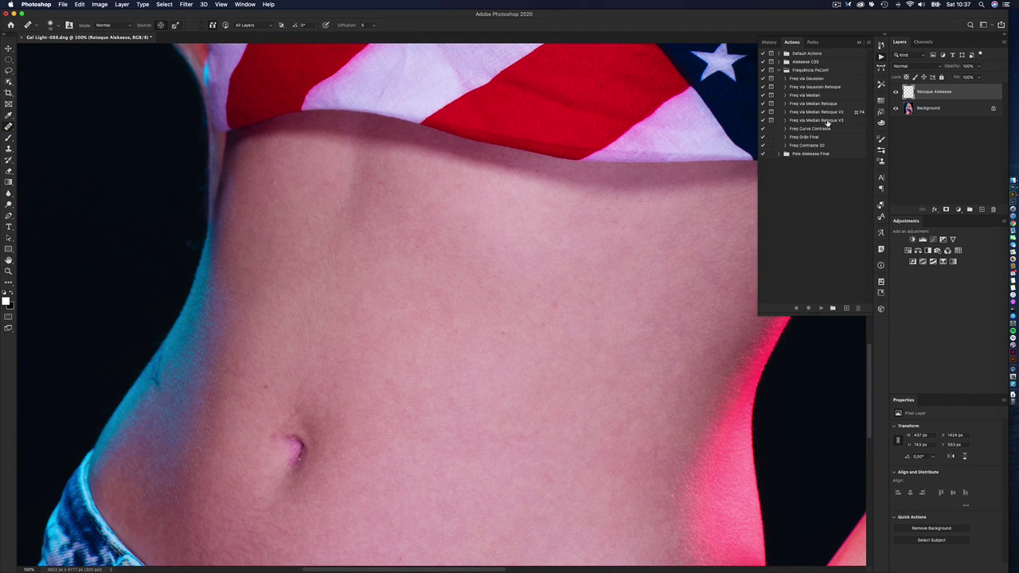
{"action": "left_click", "coordinate": [826, 112]}
{"action": "left_click", "coordinate": [820, 309]}
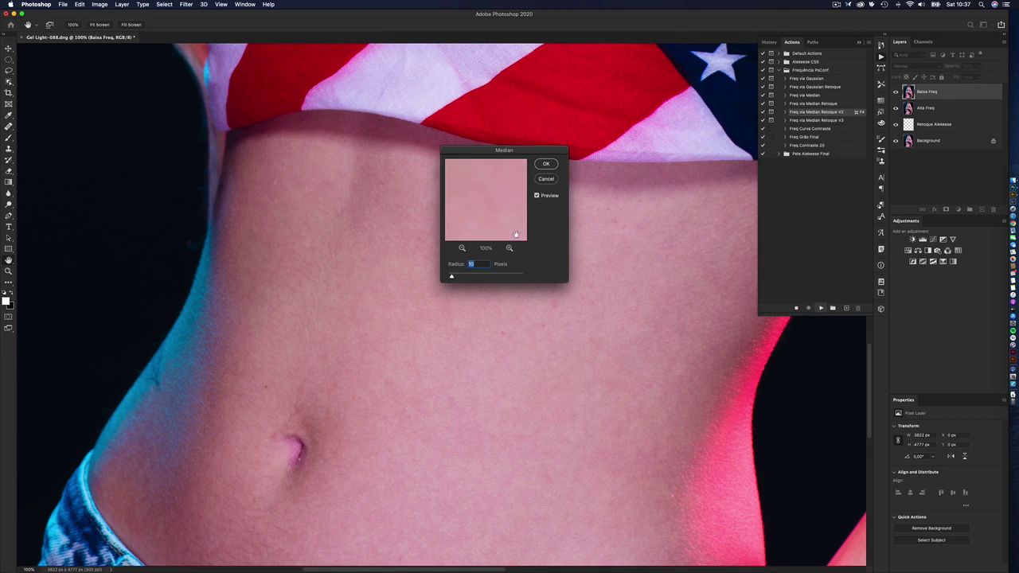
{"action": "type", "text": "6"}
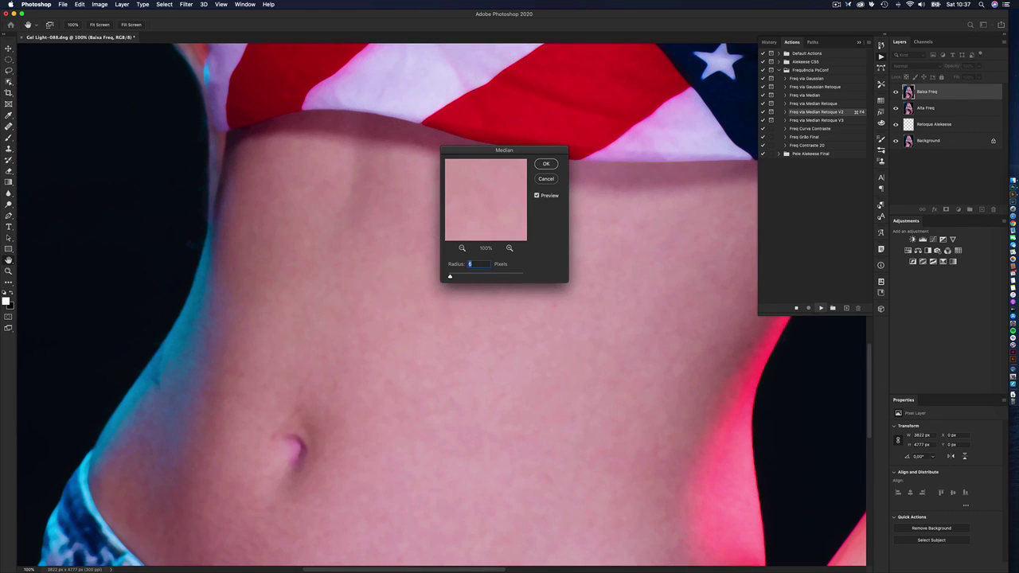
{"action": "key", "text": "Return"}
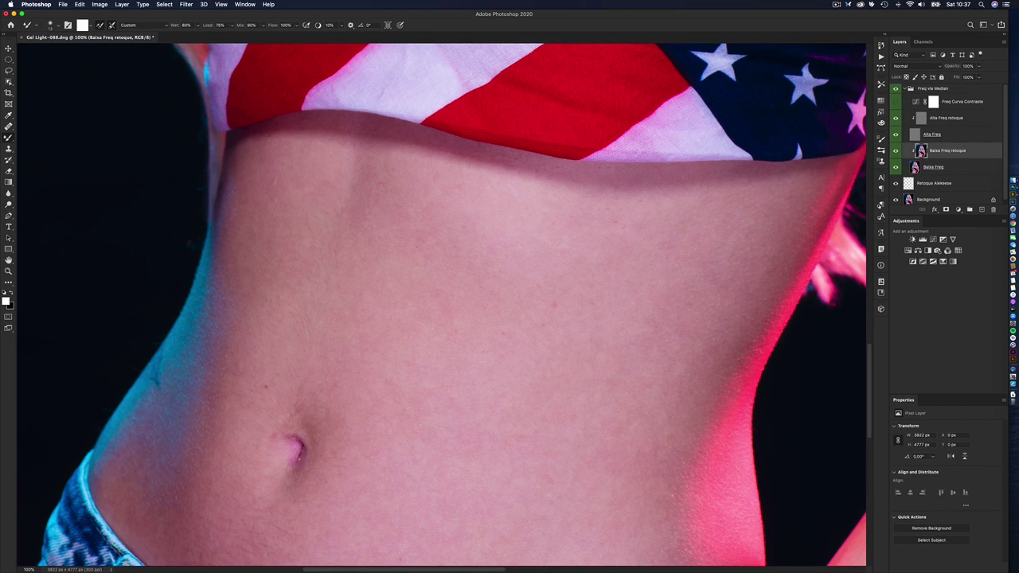
- Duplicate the Baixa Freq retoque layer as a clipped copy and apply a 30-pixel Gaussian Blur to it
{"action": "key", "text": "super+j"}
{"action": "key", "text": "super+alt+g"}
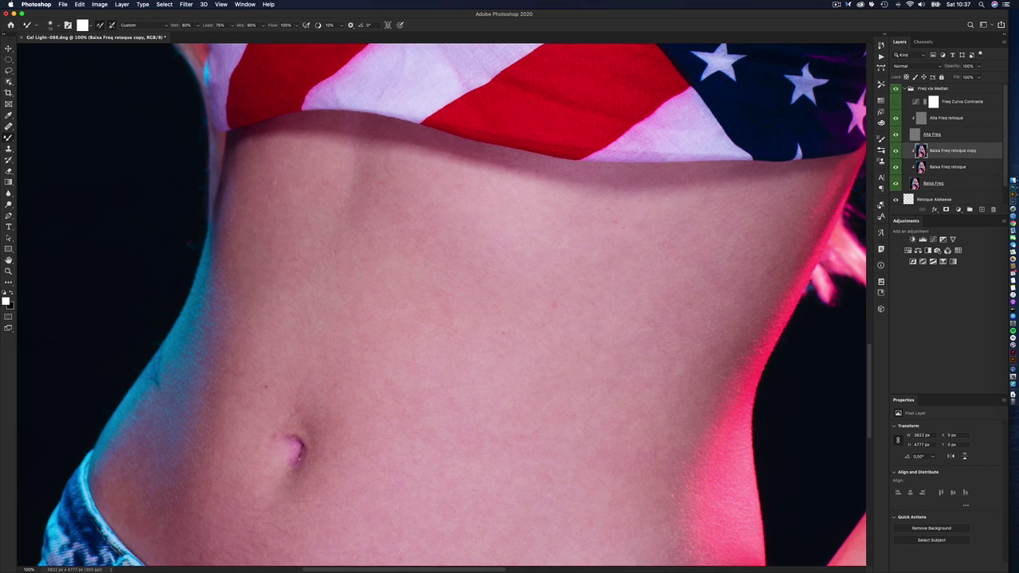
{"action": "key", "text": "super+ctrl+f"}
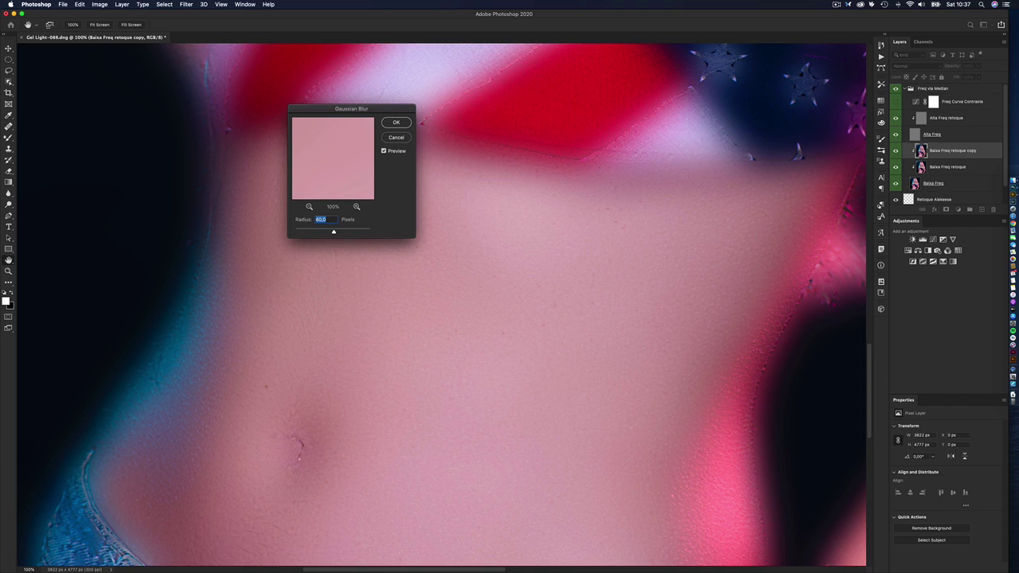
{"action": "type", "text": "30"}
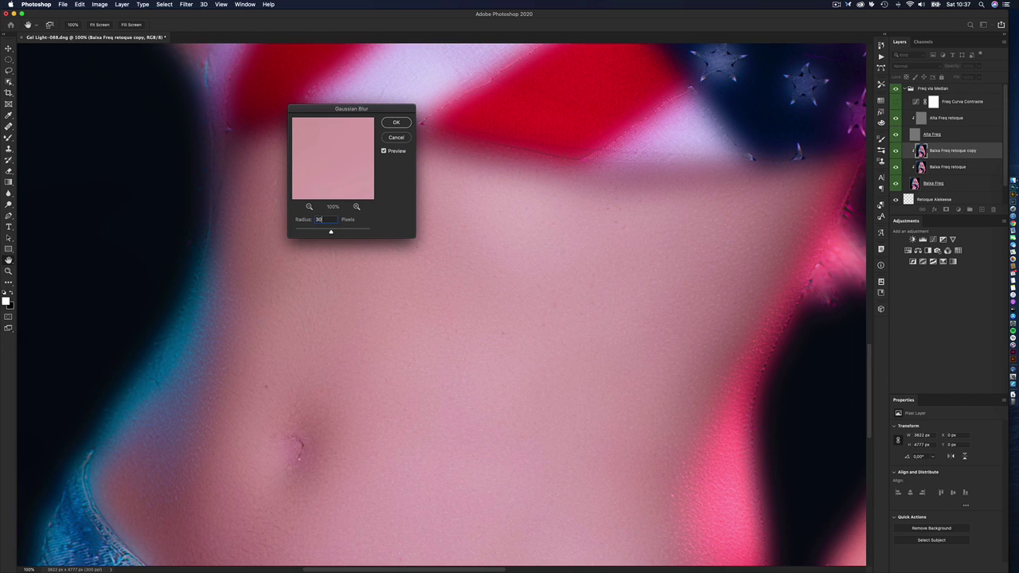
{"action": "key", "text": "Return"}
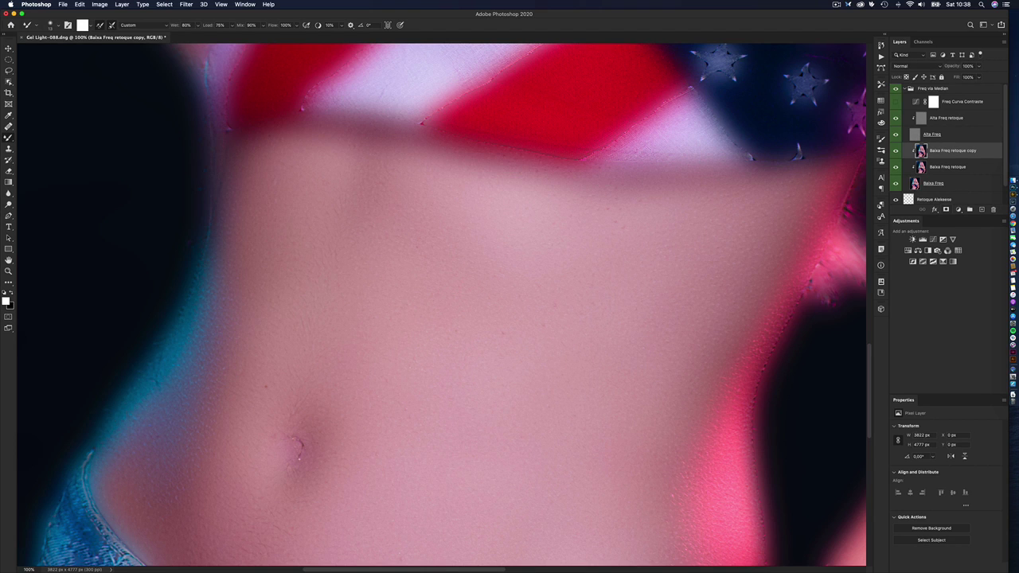
- Add a black mask to the blurred low-frequency copy and paint white with the Brush over the abdomen to smooth its skin tones
{"action": "left_click", "coordinate": [946, 209], "text": "alt"}
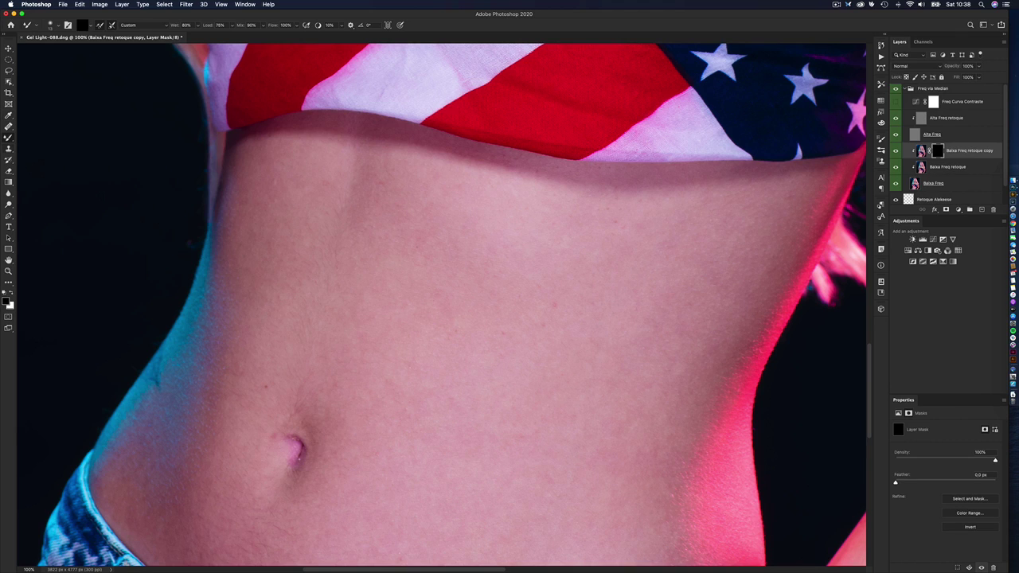
{"action": "left_click", "coordinate": [9, 137]}
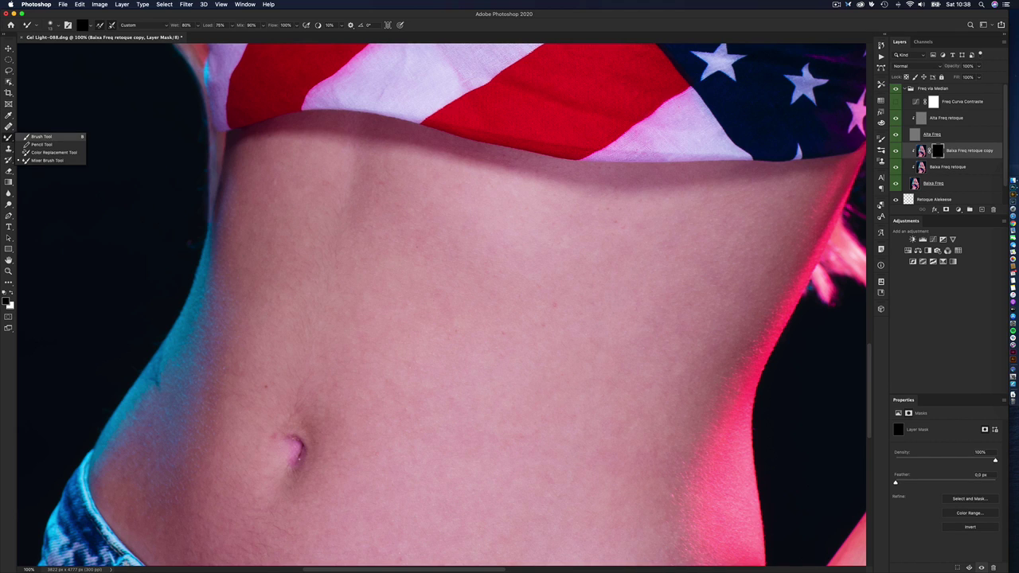
{"action": "left_click", "coordinate": [44, 137]}
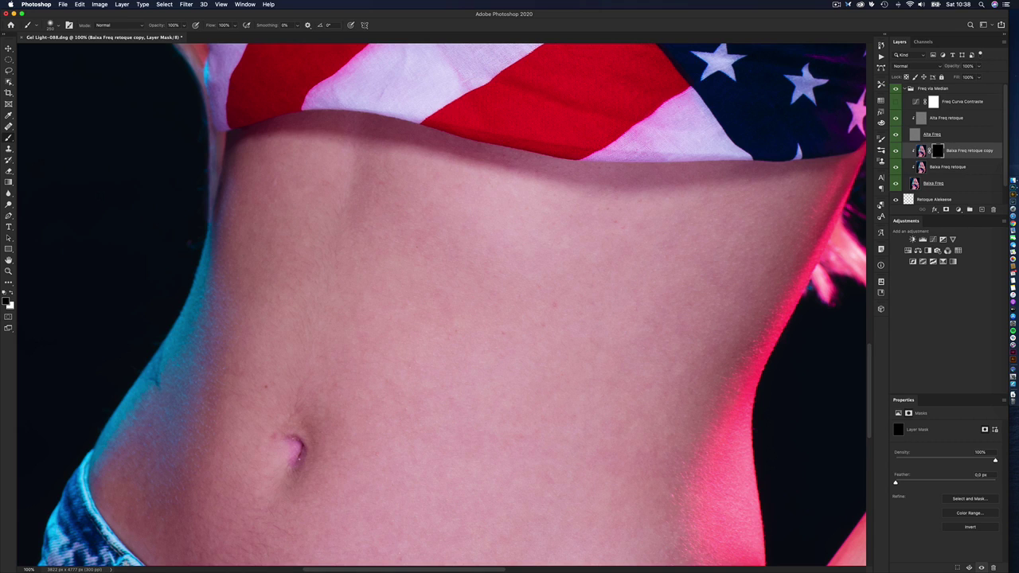
{"action": "key", "text": "x"}
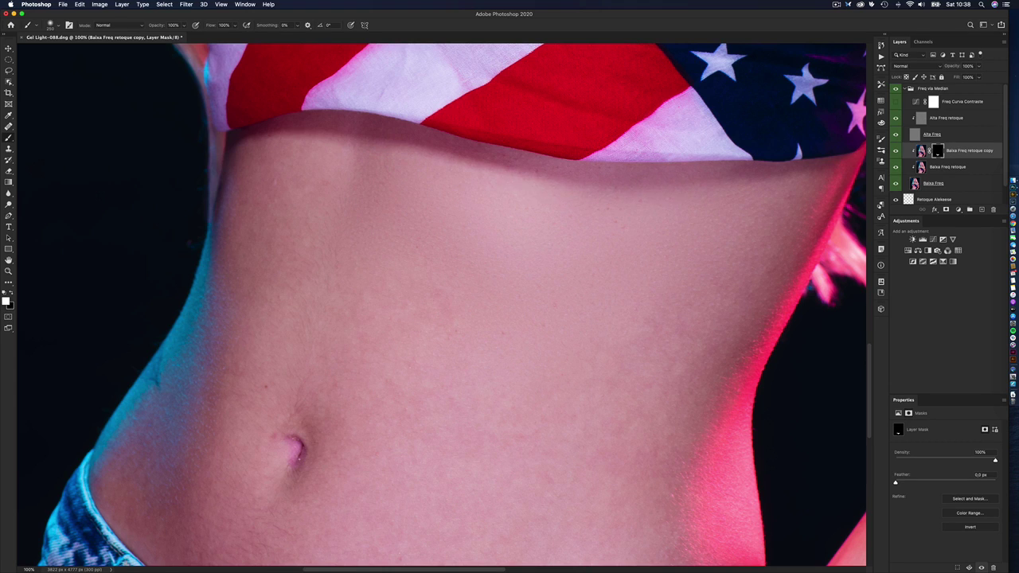
{"action": "left_click_drag", "start_coordinate": [441, 164], "coordinate": [497, 172]}
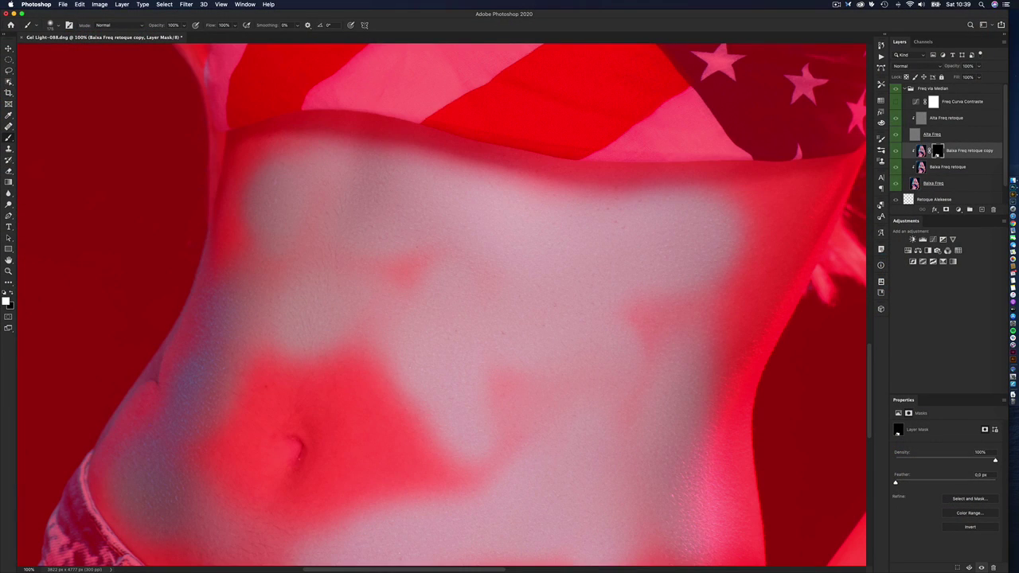
- With the mask overlay displayed, paint white over the unmasked gaps across the abdomen, closing in on the navel
{"action": "key", "text": "backslash"}
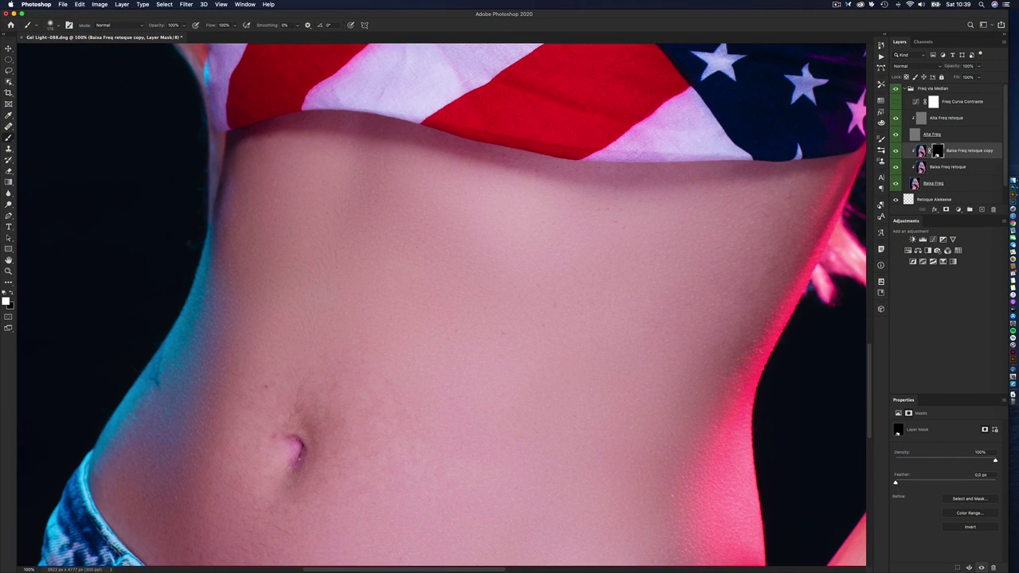
{"action": "key", "text": "backslash"}
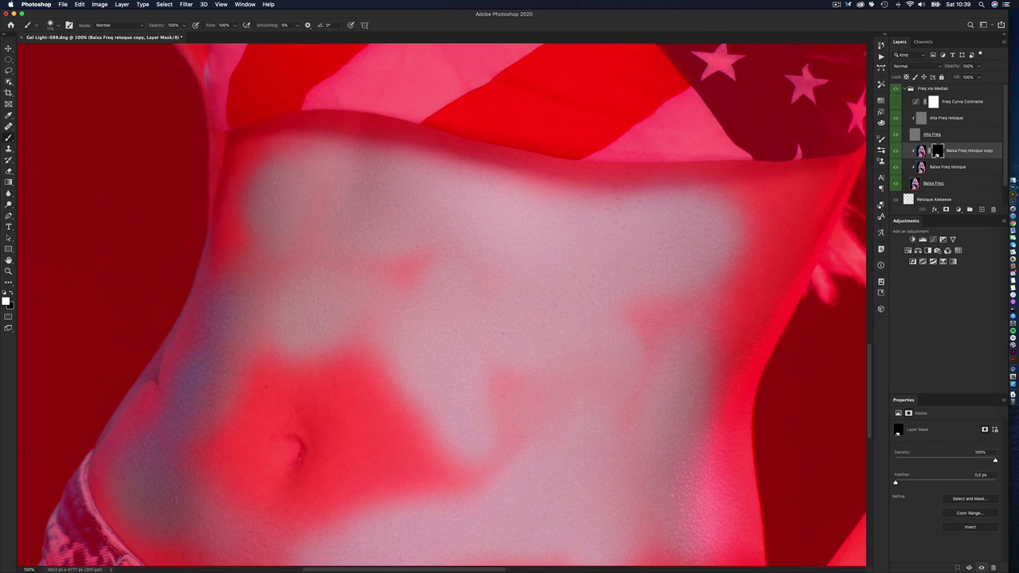
{"action": "left_click_drag", "start_coordinate": [414, 266], "coordinate": [382, 283]}
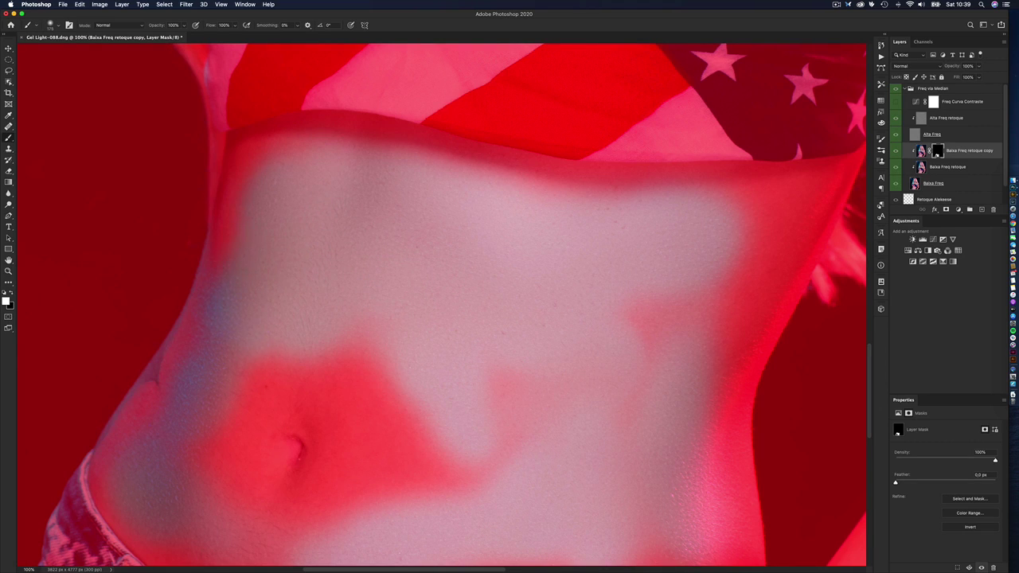
{"action": "mouse_move", "coordinate": [235, 446]}
{"action": "left_mouse_down"}
{"action": "mouse_move", "coordinate": [259, 358]}
{"action": "mouse_move", "coordinate": [276, 365]}
{"action": "left_mouse_up"}
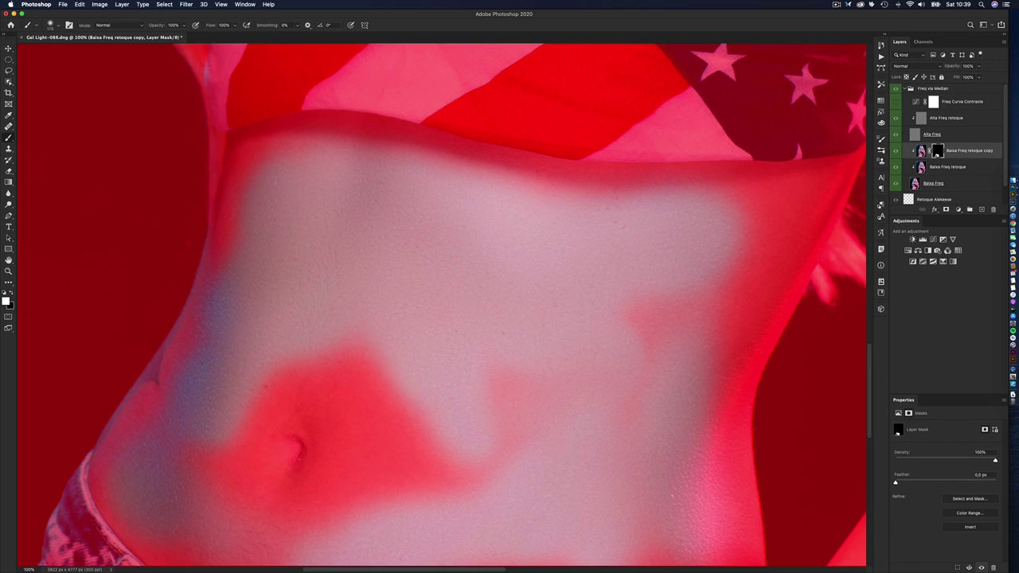
{"action": "left_click_drag", "start_coordinate": [469, 476], "coordinate": [509, 374]}
{"action": "left_click_drag", "start_coordinate": [633, 339], "coordinate": [672, 302]}
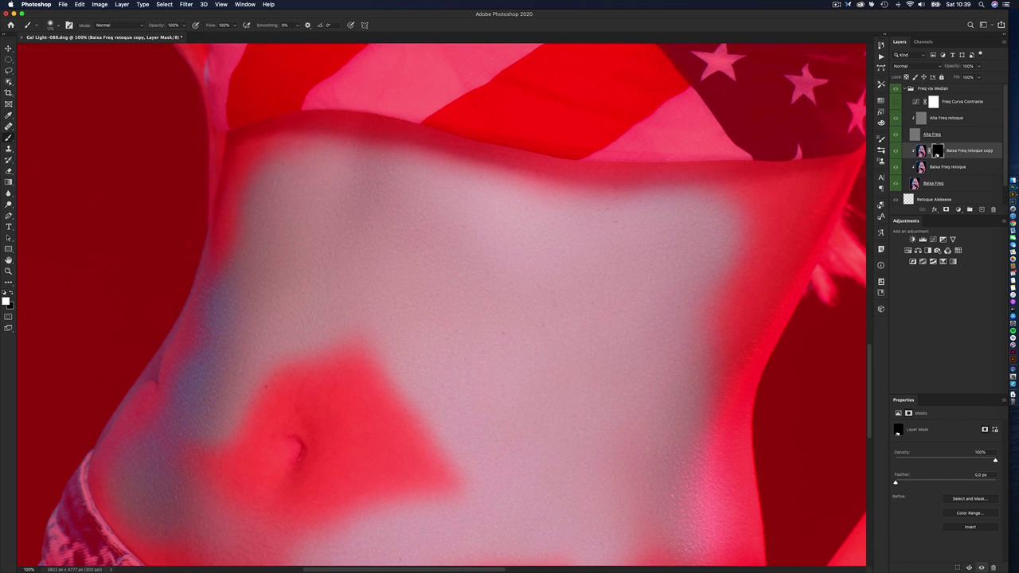
{"action": "left_click_drag", "start_coordinate": [637, 557], "coordinate": [672, 537]}
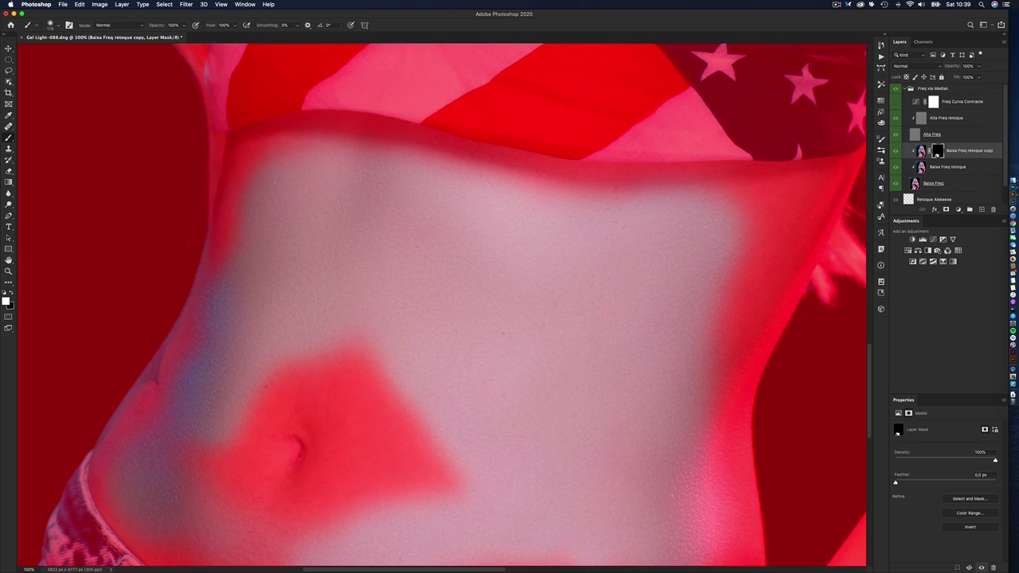
{"action": "mouse_move", "coordinate": [450, 485]}
{"action": "left_mouse_down"}
{"action": "mouse_move", "coordinate": [358, 366]}
{"action": "mouse_move", "coordinate": [334, 509]}
{"action": "left_mouse_up"}
{"action": "left_click_drag", "start_coordinate": [360, 343], "coordinate": [373, 358]}
{"action": "mouse_move", "coordinate": [294, 370]}
{"action": "left_mouse_down"}
{"action": "mouse_move", "coordinate": [243, 438]}
{"action": "mouse_move", "coordinate": [291, 382]}
{"action": "left_mouse_up"}
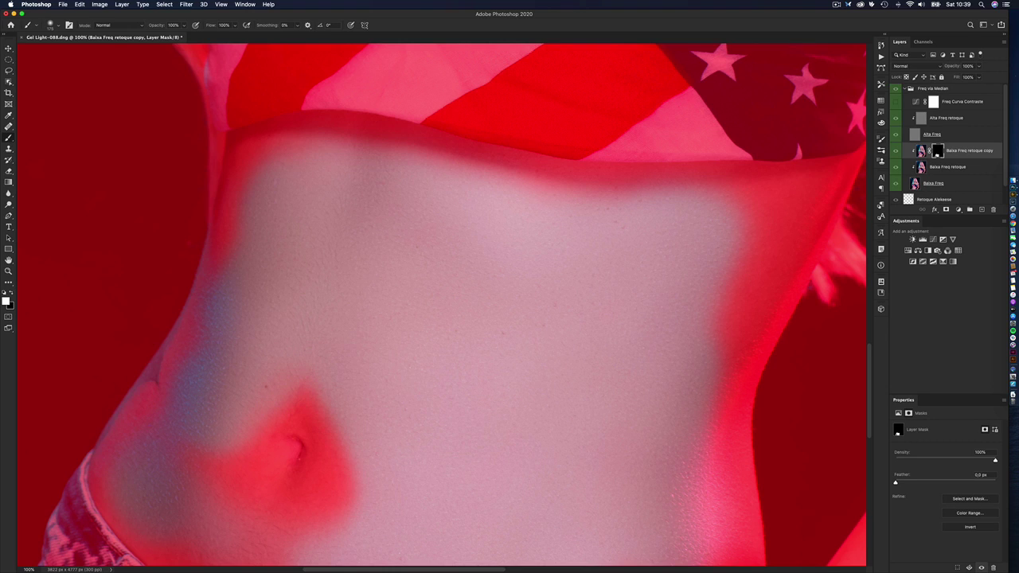
- Check the brush's Transfer settings for opacity control by pen pressure
{"action": "key", "text": "F5"}
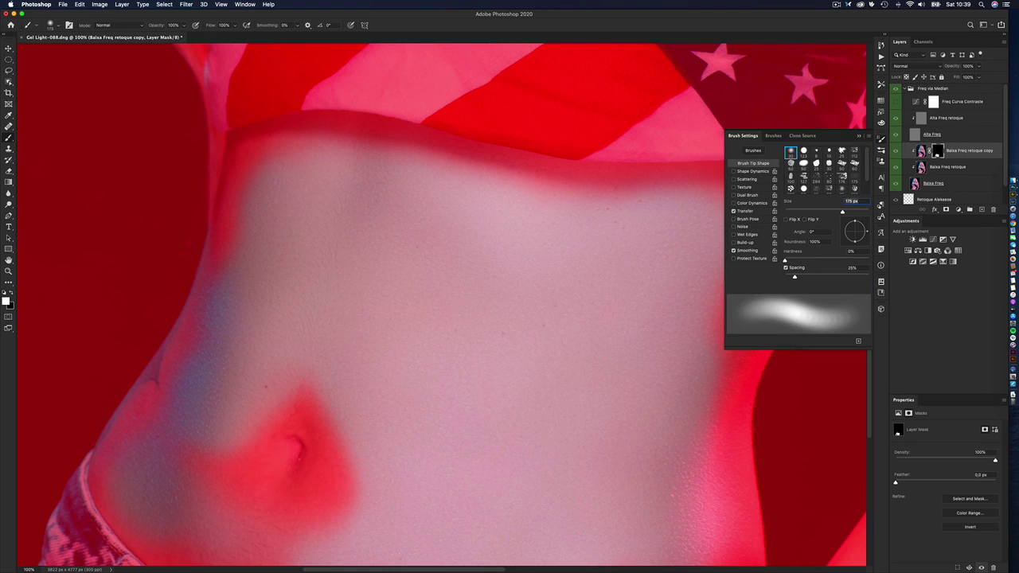
{"action": "left_click", "coordinate": [746, 210]}
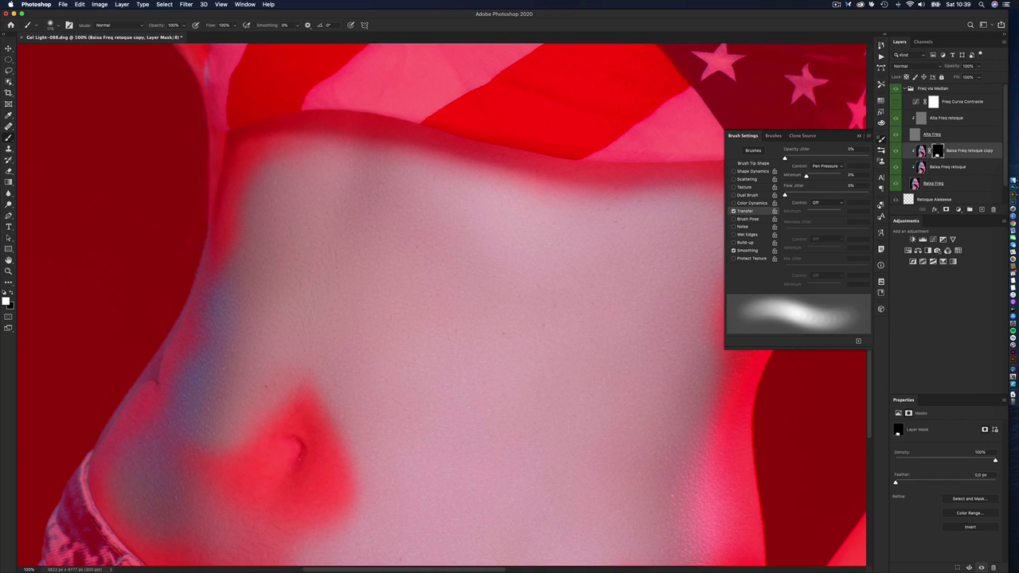
{"action": "key", "text": "F5"}
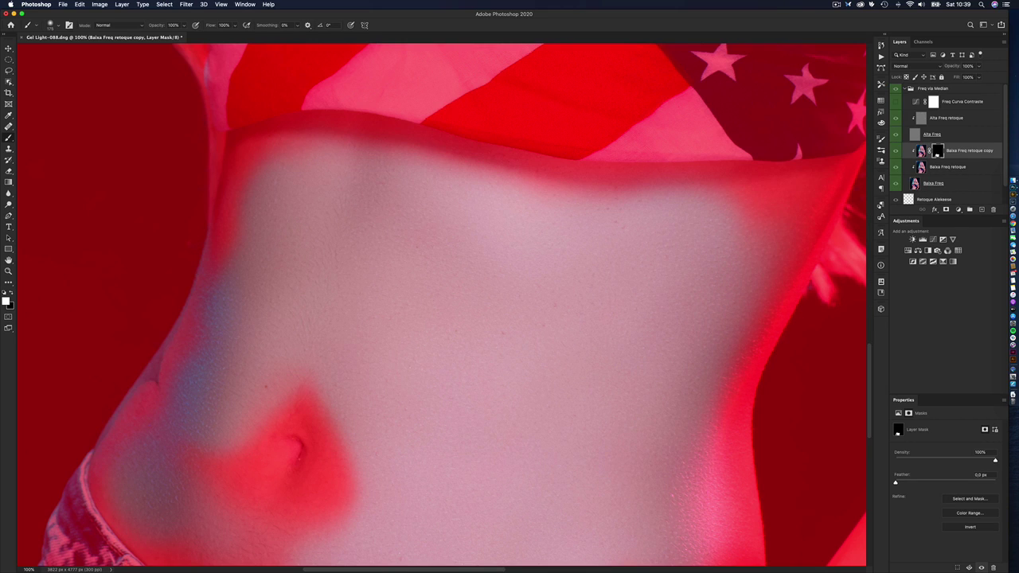
- Extend the white mask tightly around the navel and below the top's hem, and compare with the Freq via Median group hidden
{"action": "mouse_move", "coordinate": [338, 535]}
{"action": "left_mouse_down"}
{"action": "mouse_move", "coordinate": [346, 470]}
{"action": "mouse_move", "coordinate": [311, 394]}
{"action": "left_mouse_up"}
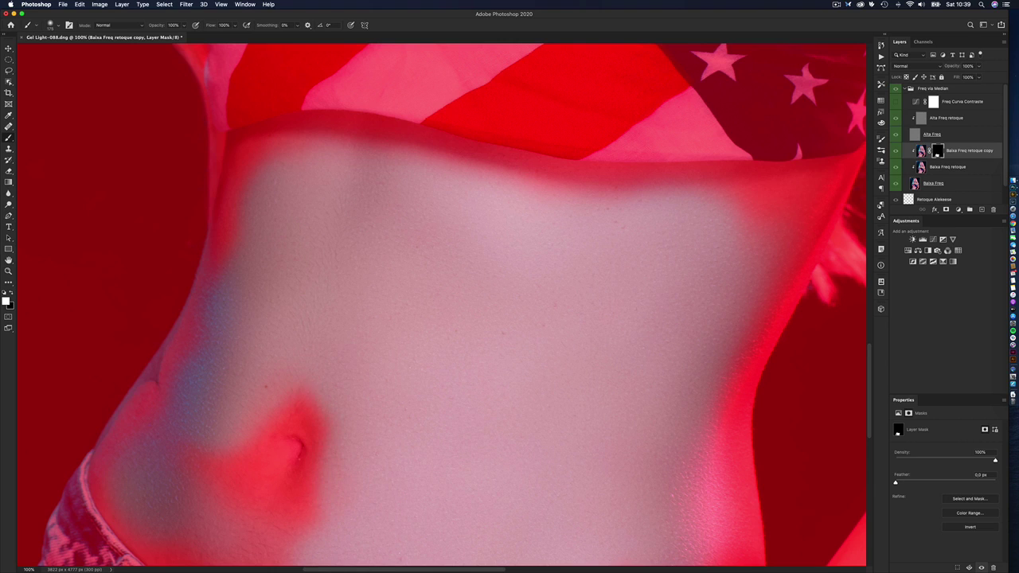
{"action": "mouse_move", "coordinate": [227, 484]}
{"action": "left_mouse_down"}
{"action": "mouse_move", "coordinate": [216, 460]}
{"action": "mouse_move", "coordinate": [306, 537]}
{"action": "left_mouse_up"}
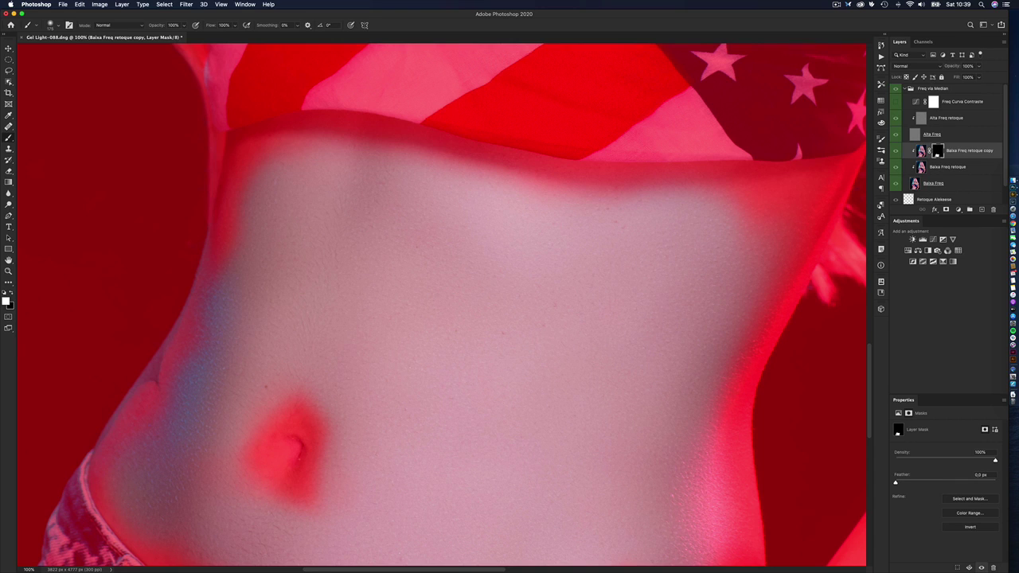
{"action": "key", "text": "backslash"}
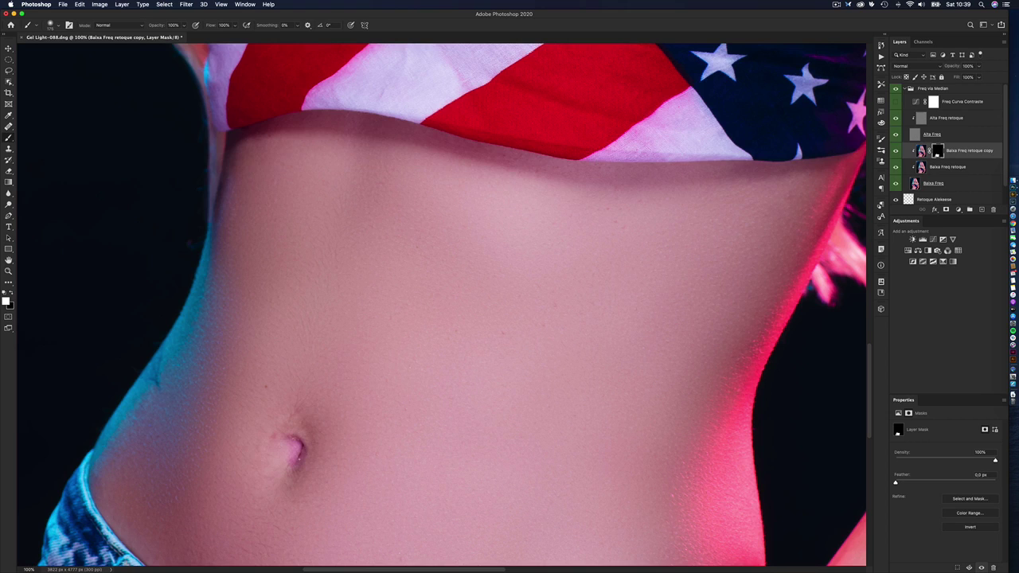
{"action": "left_click_drag", "start_coordinate": [294, 153], "coordinate": [541, 179]}
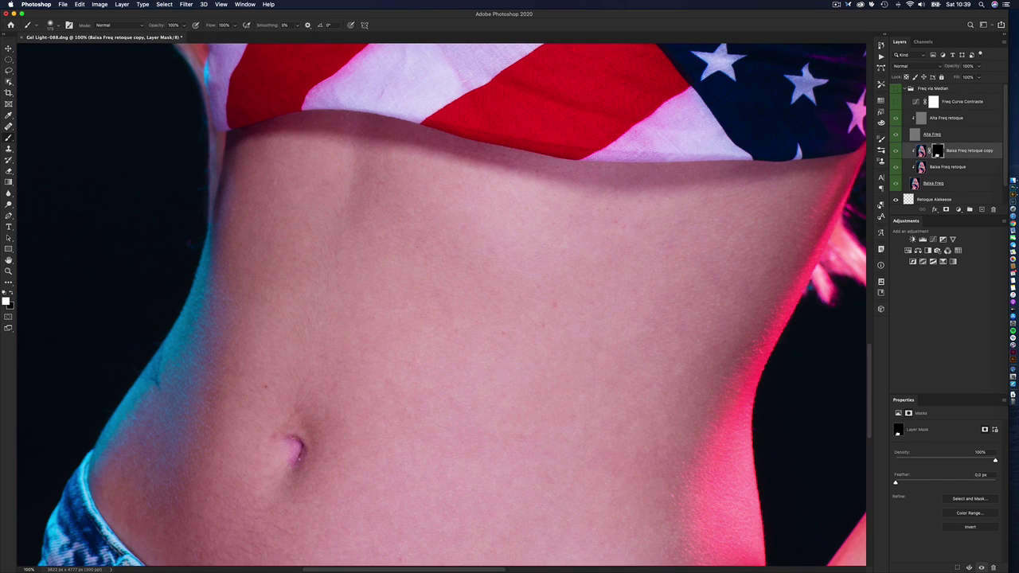
{"action": "key", "text": "super+shift+z"}
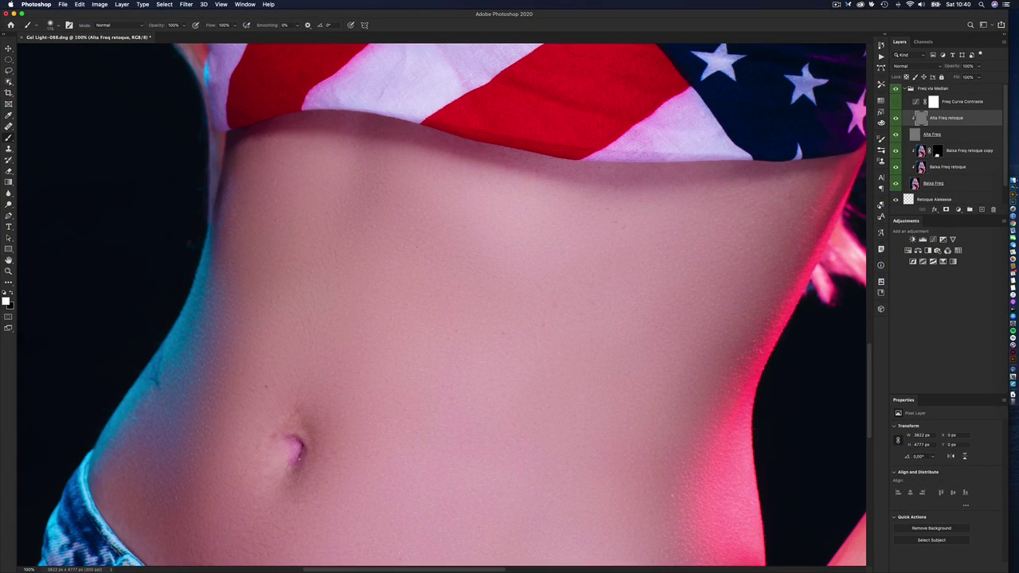
- Duplicate the Alta Freq retoque layer as a clipped copy in Overlay blend mode and compare the skin texture with it hidden
{"action": "key", "text": "super+j"}
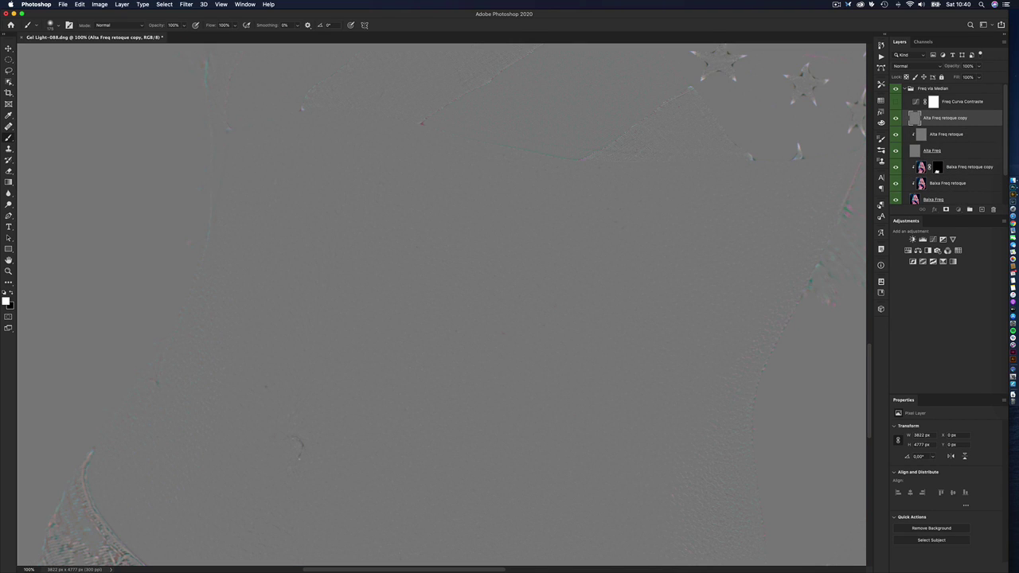
{"action": "key", "text": "super+alt+g"}
{"action": "left_click", "coordinate": [904, 65]}
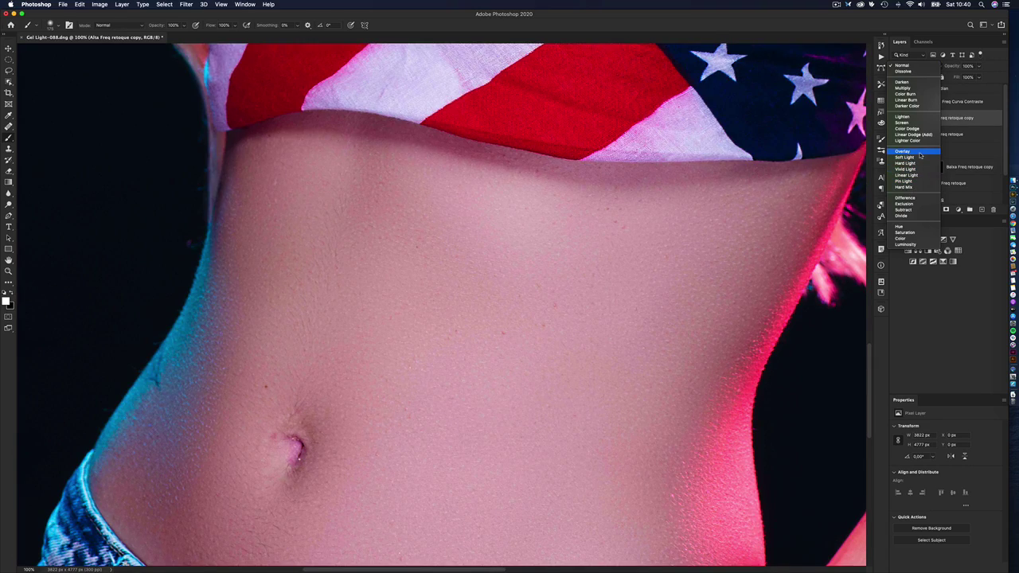
{"action": "left_click", "coordinate": [920, 152]}
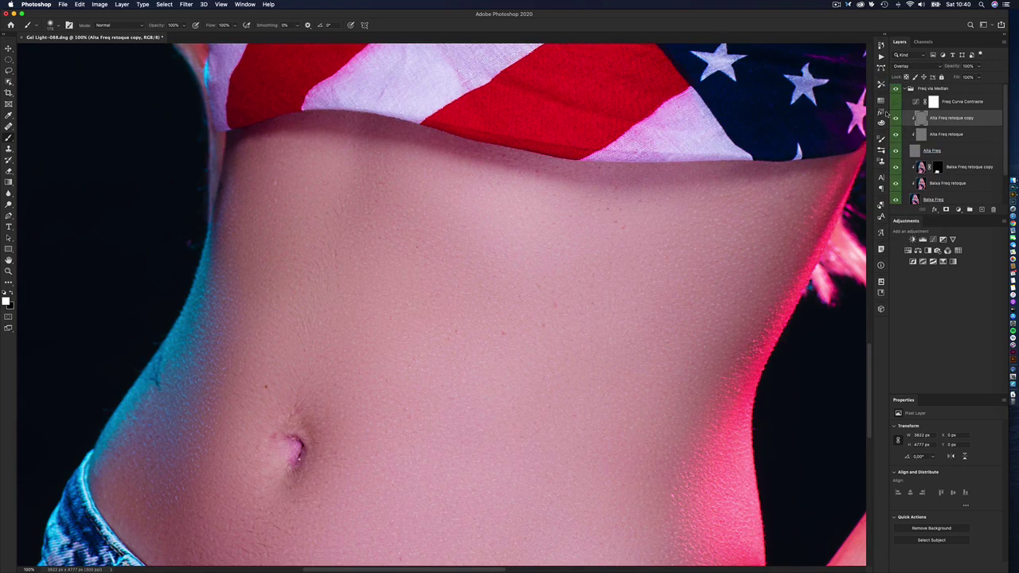
{"action": "left_click", "coordinate": [895, 119]}
{"action": "left_click", "coordinate": [894, 119]}
{"action": "left_click", "coordinate": [894, 120]}
- Add a black mask to the Alta Freq retoque copy and paint texture back over the abdomen with the brush at 40% opacity
{"action": "left_click", "coordinate": [946, 210], "text": "alt"}
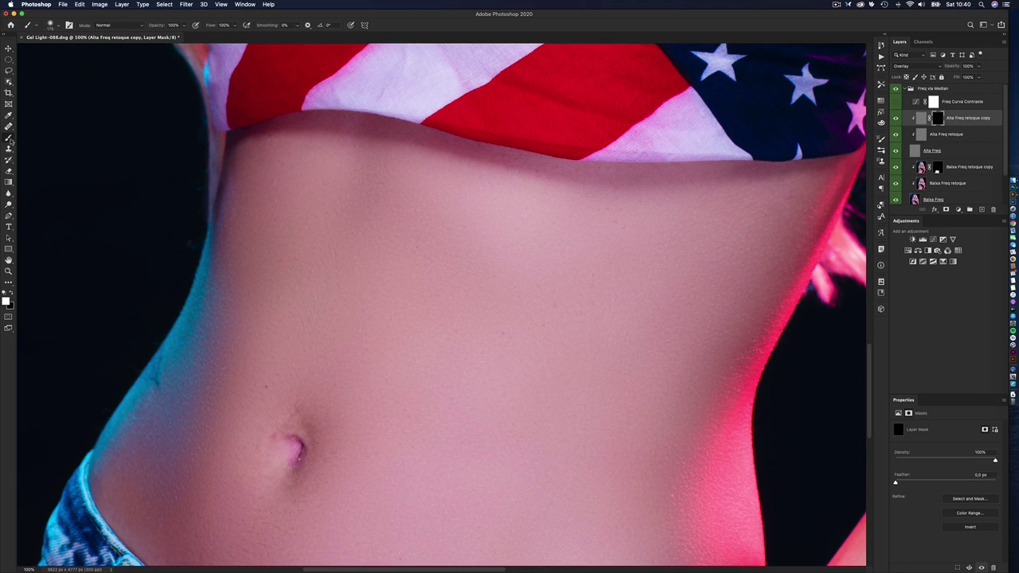
{"action": "left_click_drag", "start_coordinate": [231, 328], "coordinate": [203, 374]}
{"action": "key", "text": "4"}
{"action": "key", "text": "x"}
{"action": "left_click_drag", "start_coordinate": [387, 212], "coordinate": [363, 485]}
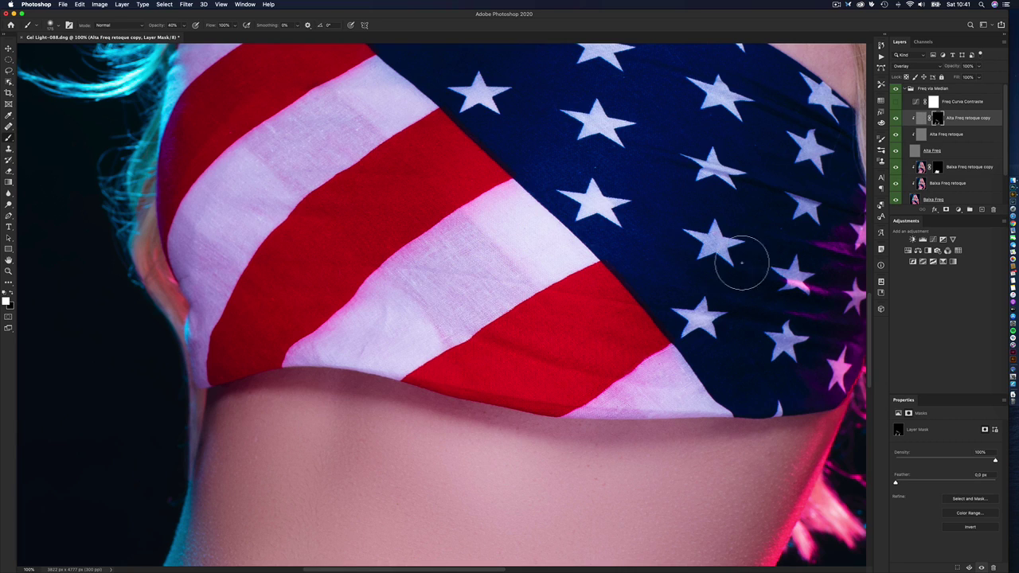
- On the Baixa Freq retoque copy mask, paint at 100% opacity over the top's white stripes to even out their fabric tones
{"action": "left_click", "coordinate": [938, 167]}
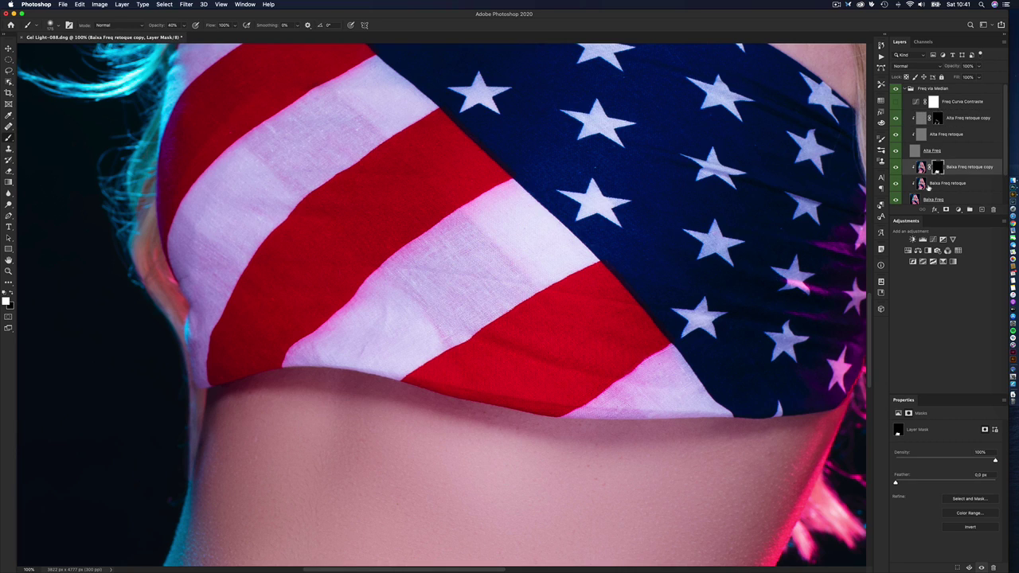
{"action": "key", "text": "0"}
{"action": "mouse_move", "coordinate": [474, 282]}
{"action": "left_mouse_down"}
{"action": "mouse_move", "coordinate": [505, 266]}
{"action": "mouse_move", "coordinate": [480, 255]}
{"action": "mouse_move", "coordinate": [382, 323]}
{"action": "mouse_move", "coordinate": [485, 250]}
{"action": "left_mouse_up"}
{"action": "mouse_move", "coordinate": [323, 232]}
{"action": "left_mouse_down"}
{"action": "mouse_move", "coordinate": [257, 173]}
{"action": "mouse_move", "coordinate": [357, 114]}
{"action": "left_mouse_up"}
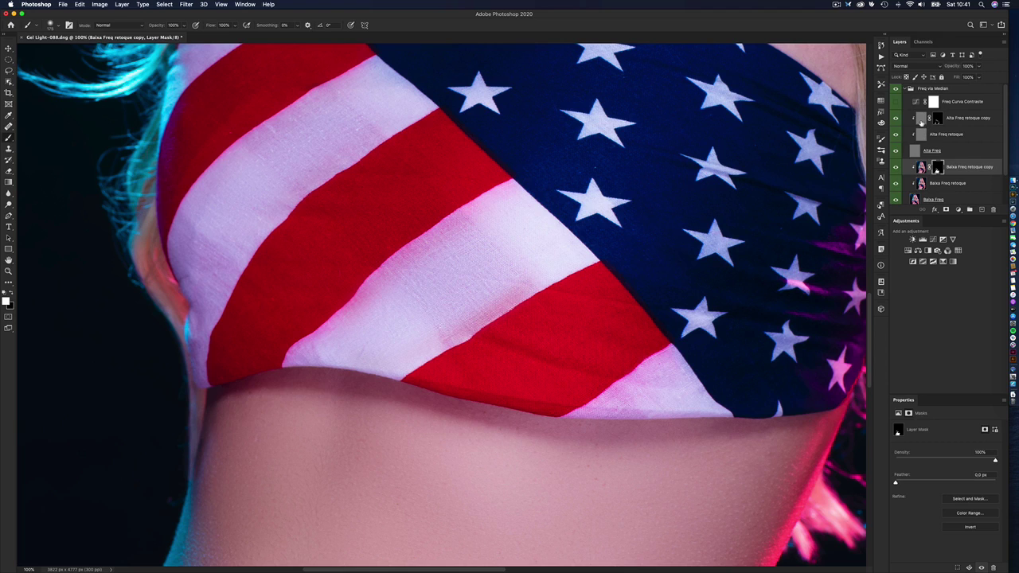
- Paint the Baixa Freq retoque copy mask over the creases of the top's lower red stripe and compare with the group hidden
{"action": "left_click", "coordinate": [920, 119]}
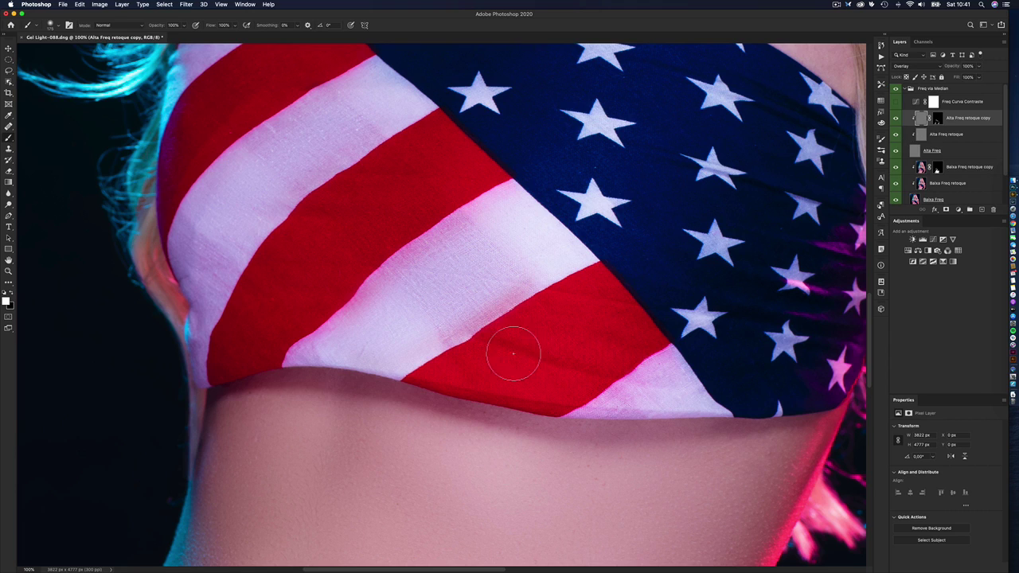
{"action": "left_click", "coordinate": [937, 168]}
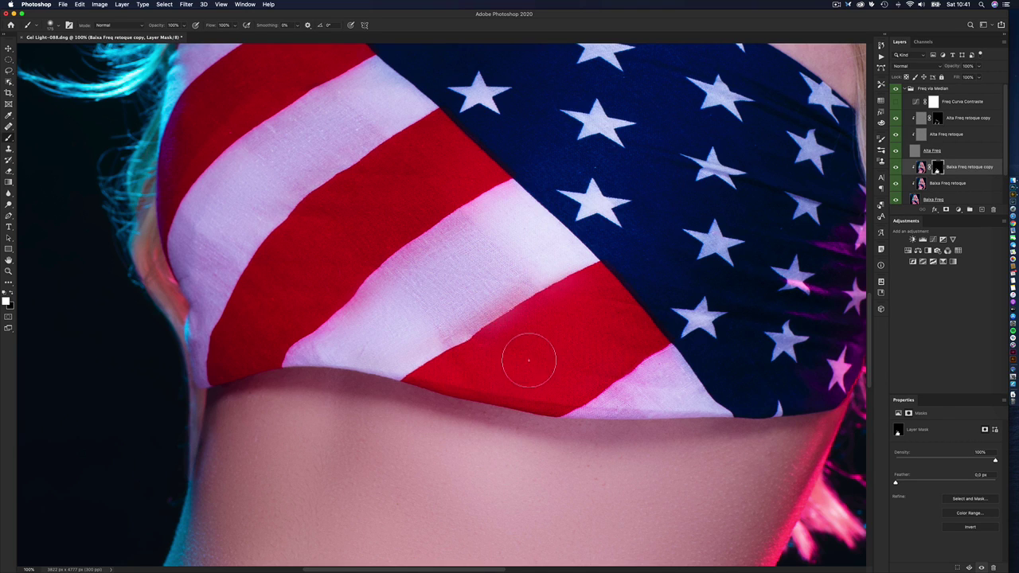
{"action": "left_click_drag", "start_coordinate": [509, 316], "coordinate": [576, 282]}
{"action": "key", "text": "x"}
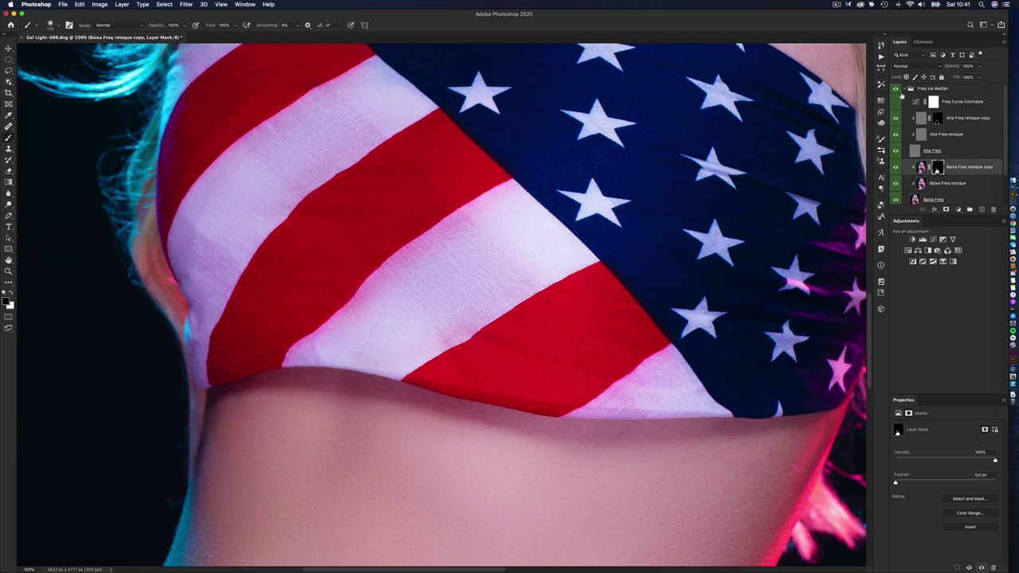
{"action": "left_click", "coordinate": [896, 90]}
{"action": "left_click", "coordinate": [896, 90]}
- Paint white on the Baixa Freq retoque copy mask over the neck and chest to smooth the skin tones
{"action": "scroll", "coordinate": [727, 282], "scroll_direction": "down", "scroll_amount": 5}
{"action": "scroll", "coordinate": [591, 231], "scroll_direction": "up", "scroll_amount": 15}
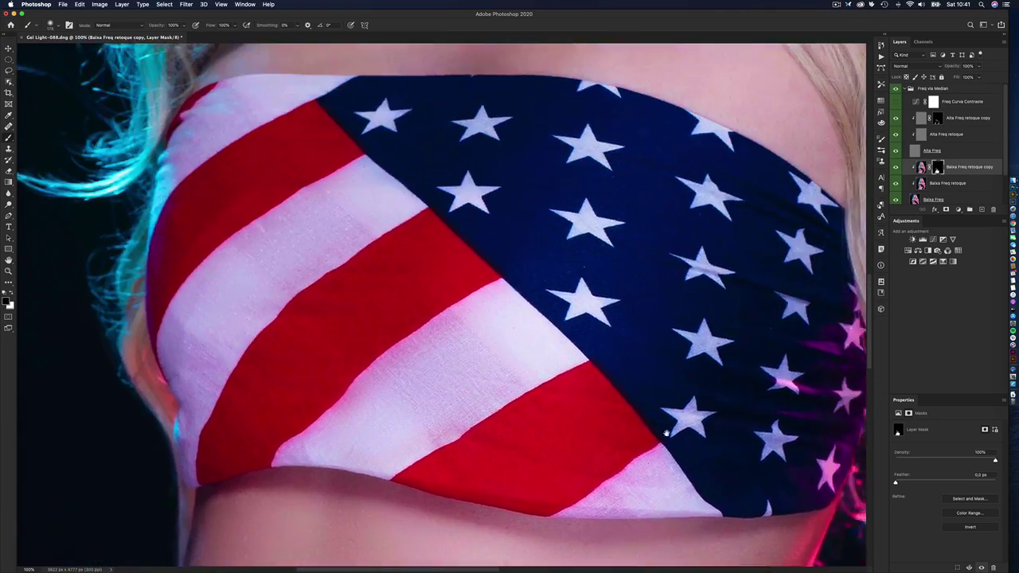
{"action": "scroll", "coordinate": [592, 231], "scroll_direction": "up", "scroll_amount": 5}
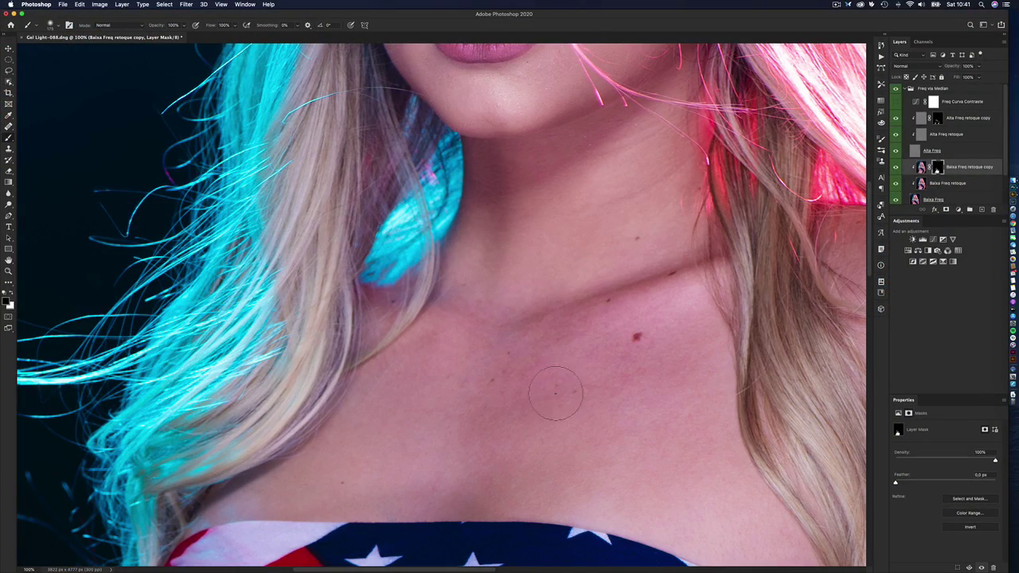
{"action": "key", "text": "x"}
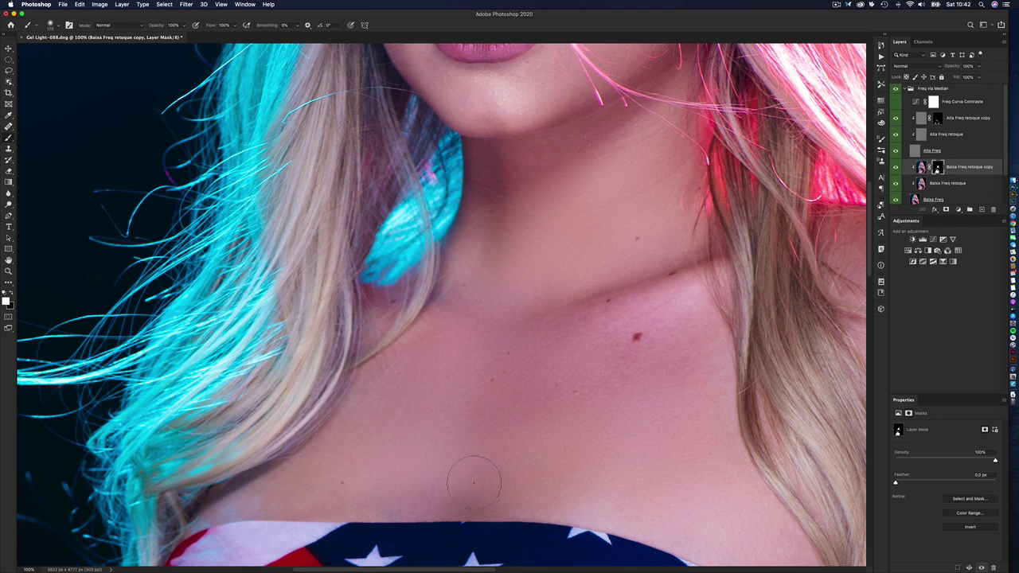
{"action": "key", "text": "x"}
{"action": "left_click_drag", "start_coordinate": [585, 236], "coordinate": [573, 409]}
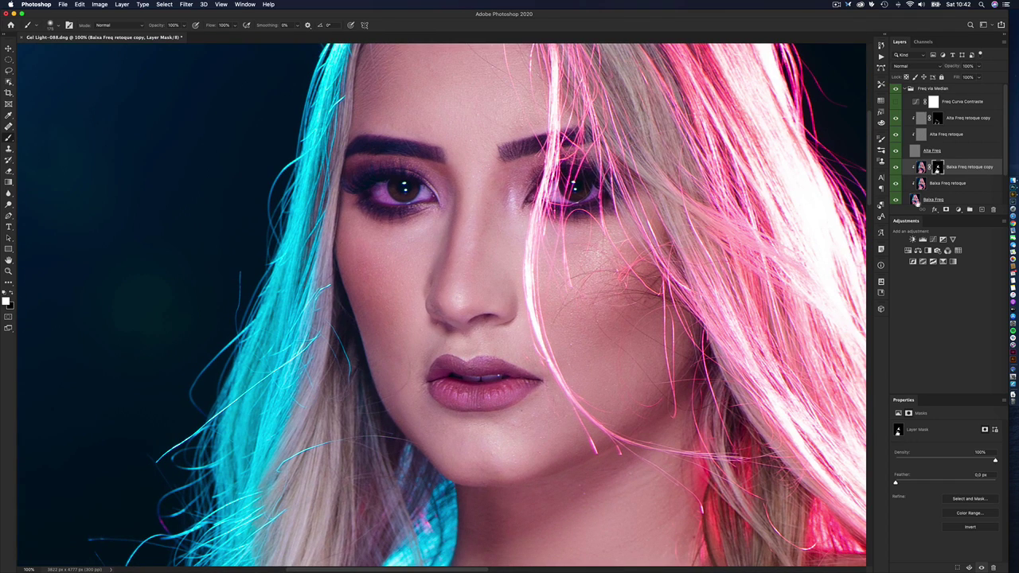
- Collapse the Freq via Median group, select the retouching layer above the Background and activate the Healing Brush
{"action": "left_click", "coordinate": [908, 89]}
{"action": "left_click", "coordinate": [936, 102]}
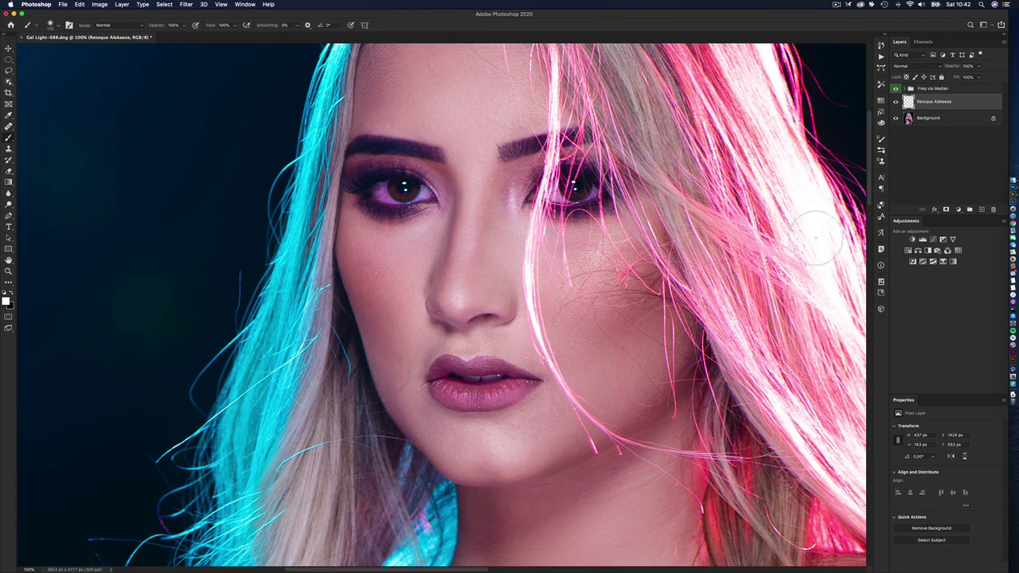
{"action": "key", "text": "j"}
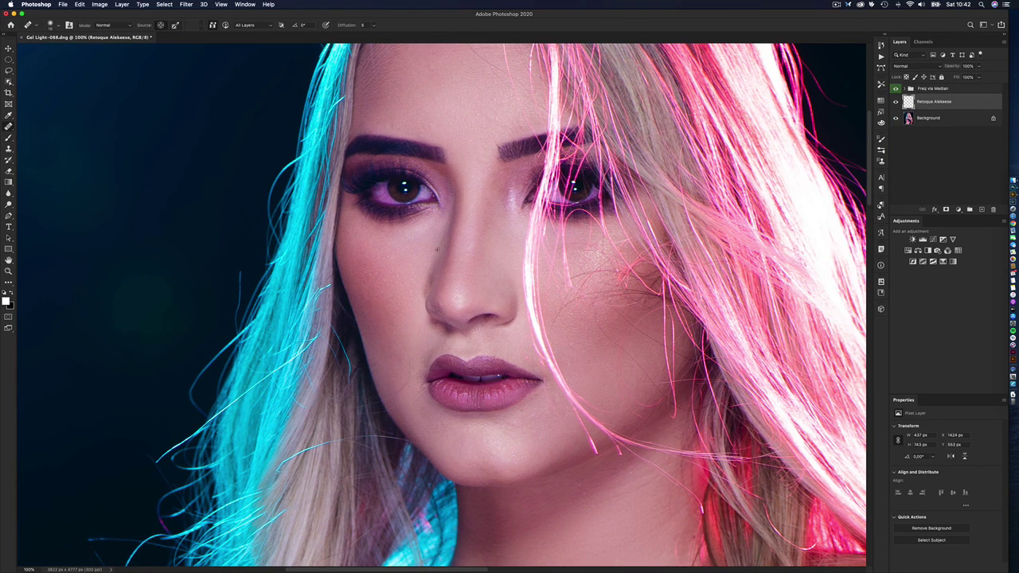